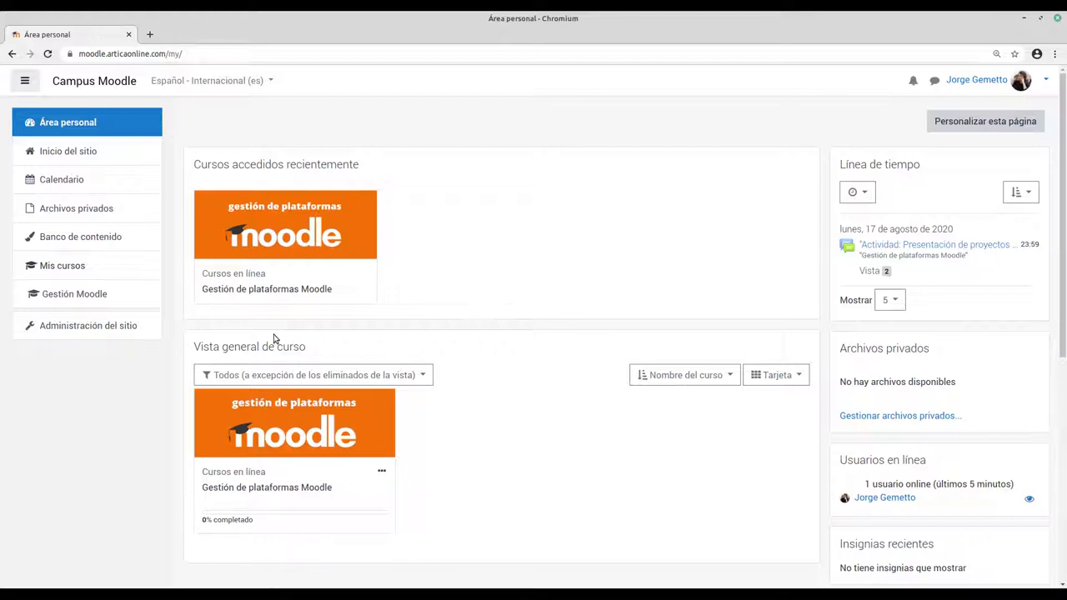
# Step: From Administración del sitio's Usuarios tab, open Agregar un usuario and focus Nombre de usuario
pyautogui.click(80, 326)
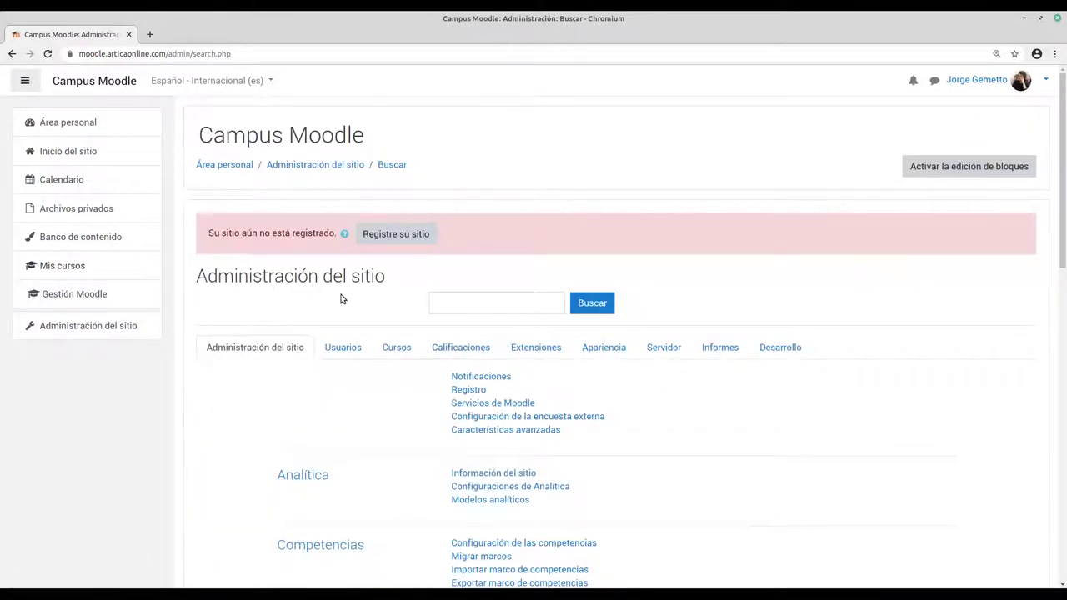
pyautogui.scroll(-1, 342, 300)
pyautogui.click(343, 319)
pyautogui.scroll(-2, 448, 315)
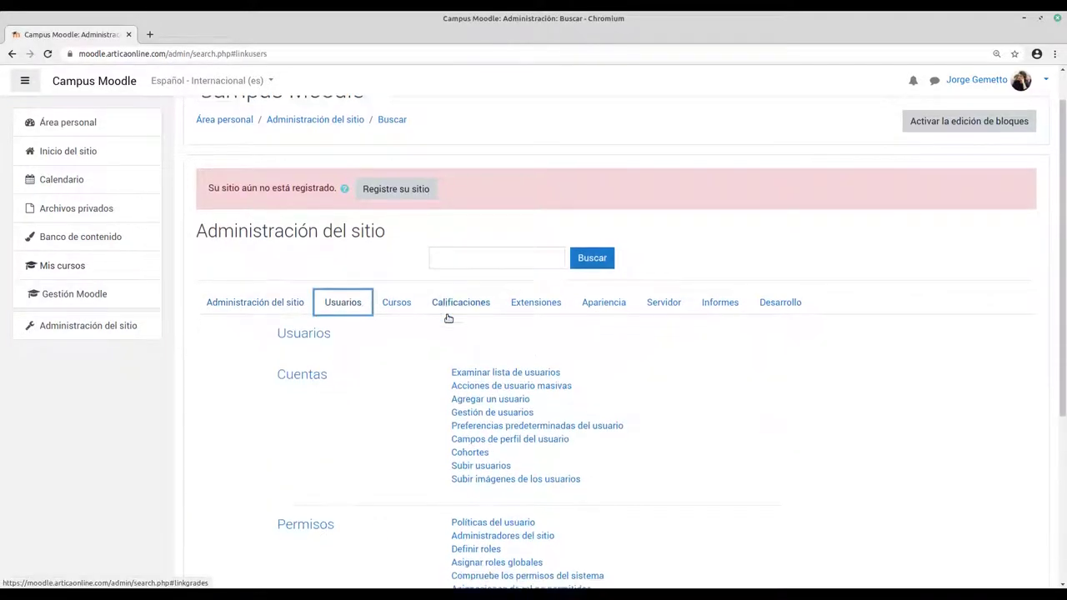
pyautogui.click(482, 358)
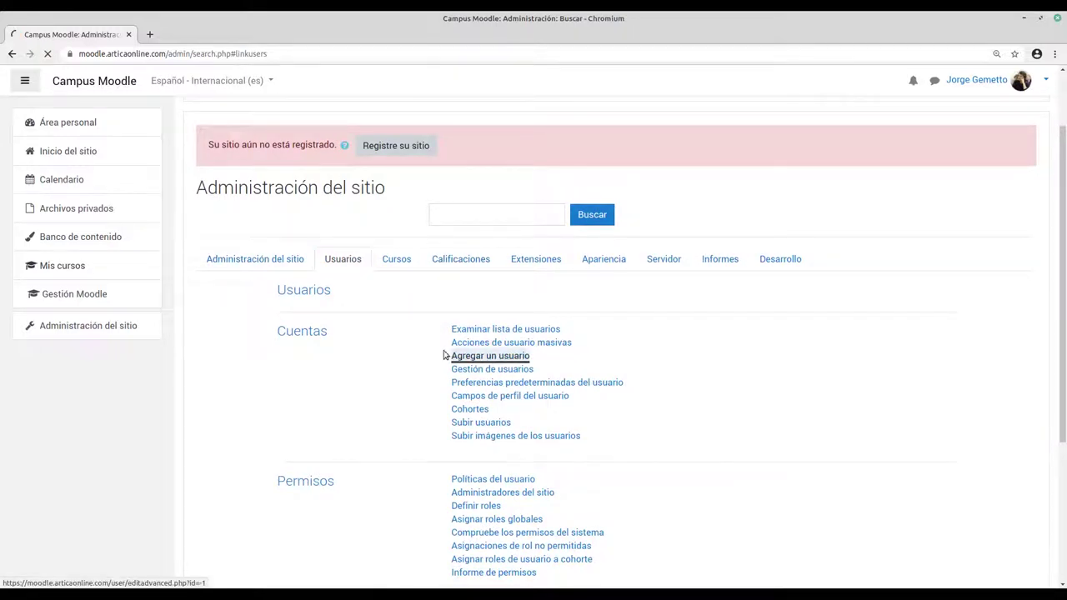
pyautogui.click(412, 265)
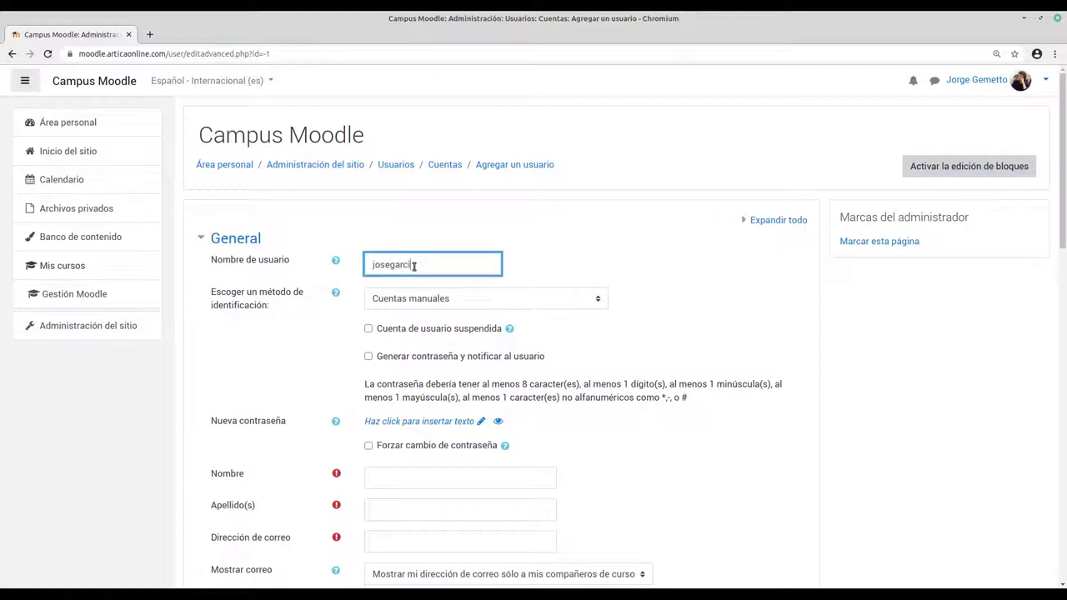
# Step: Enter the new account's username, leaving Generar contraseña y notificar al usuario unticked
pyautogui.scroll(-1, 323, 339)
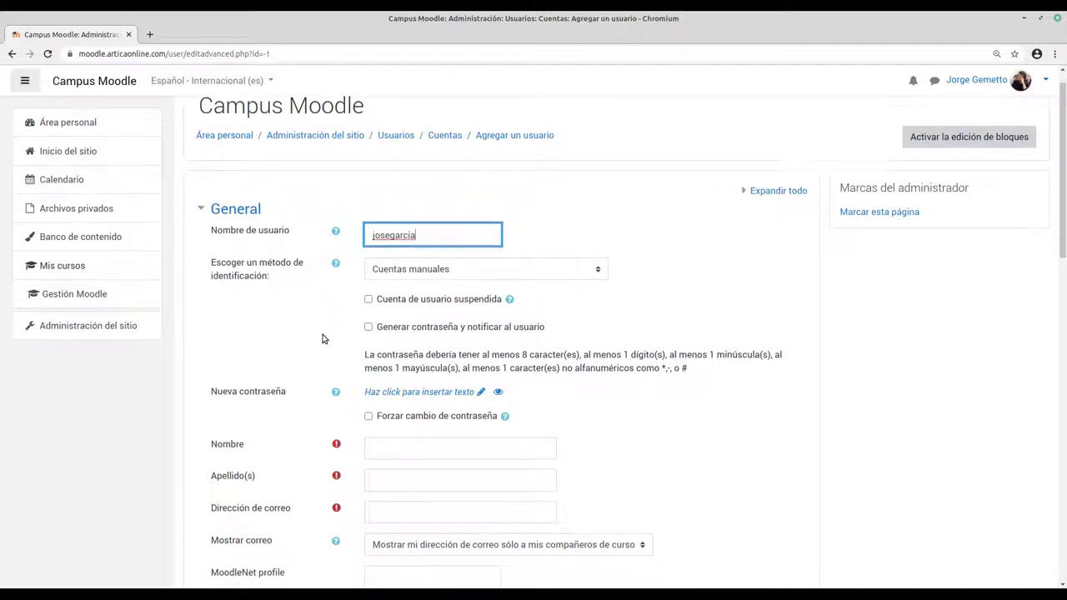
pyautogui.scroll(-1, 323, 338)
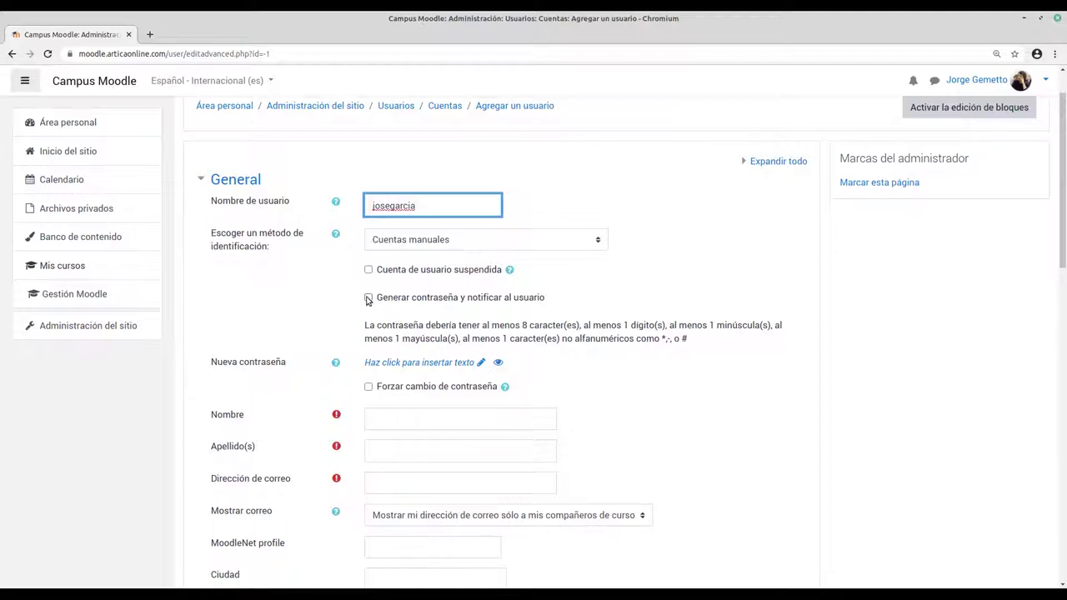
pyautogui.click(368, 298)
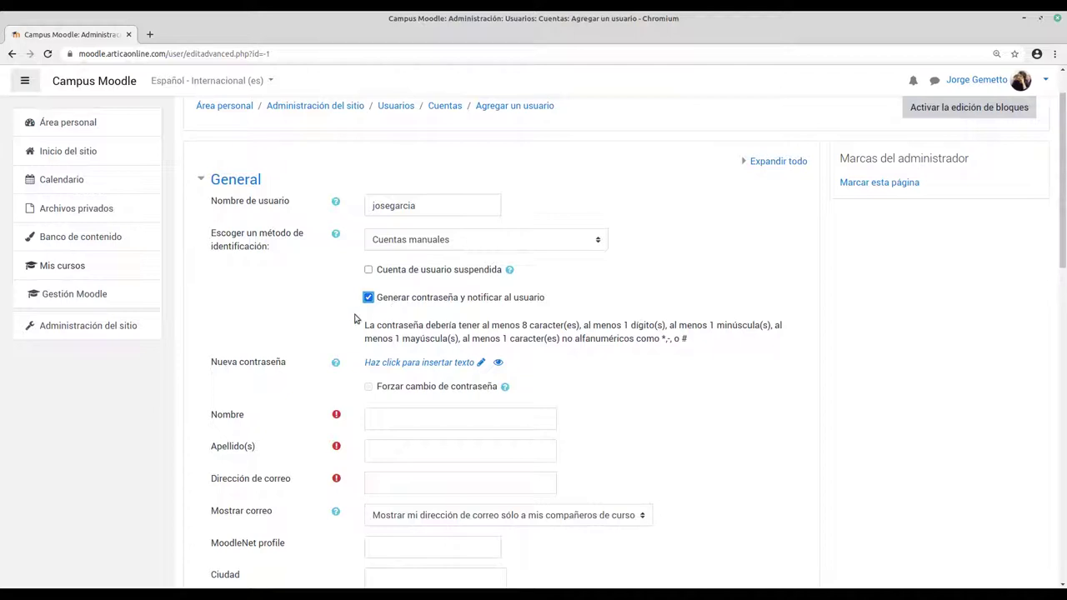
pyautogui.click(368, 298)
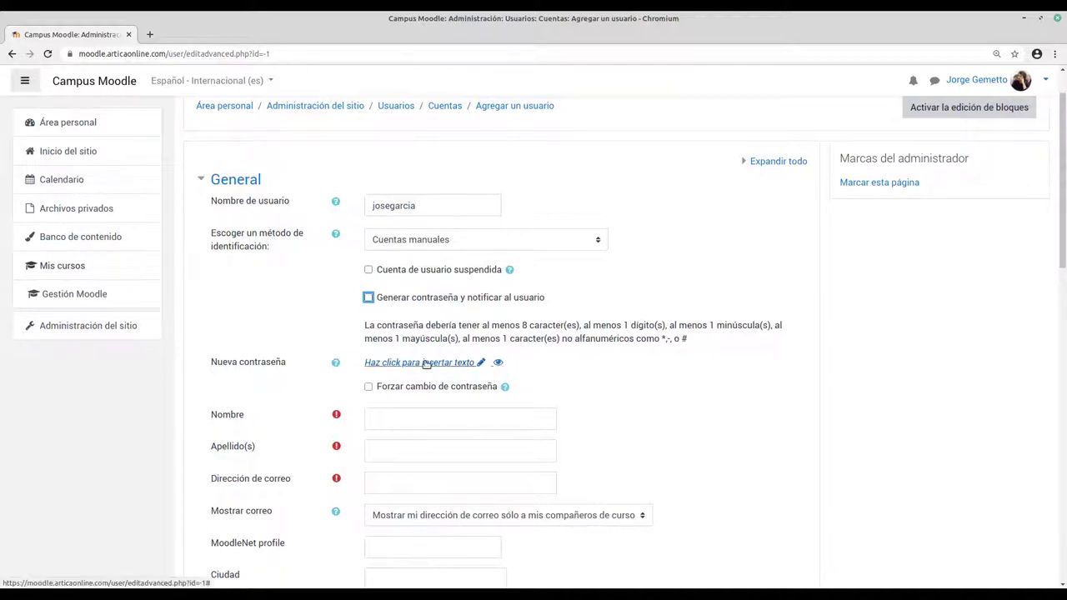
# Step: Type a manual password under Nueva contraseña and tick Forzar cambio de contraseña
pyautogui.click(427, 363)
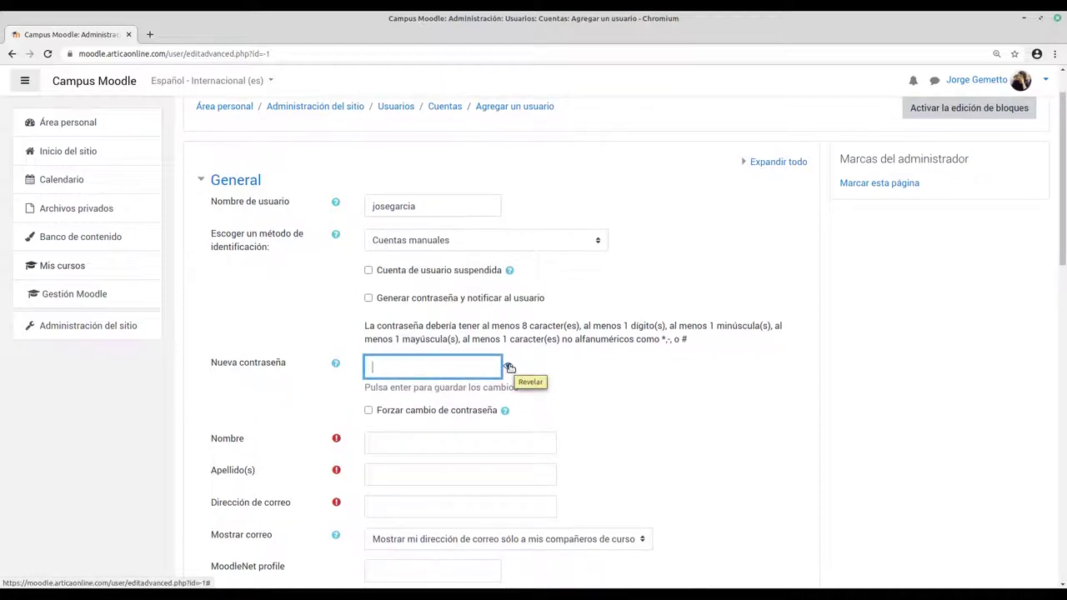
pyautogui.click(508, 366)
pyautogui.click(440, 368)
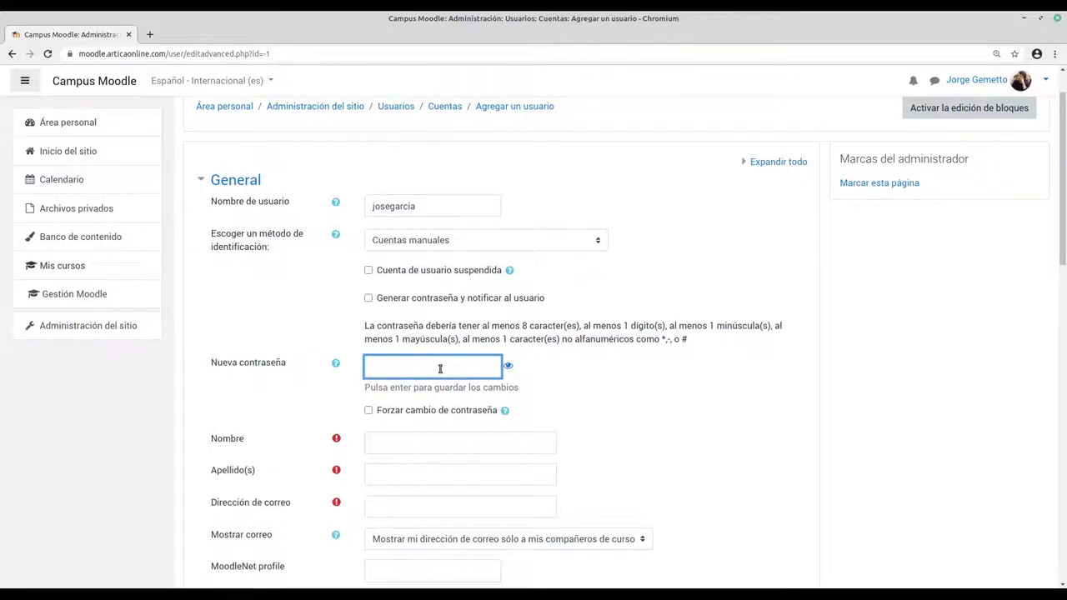
pyautogui.scroll(-2, 308, 355)
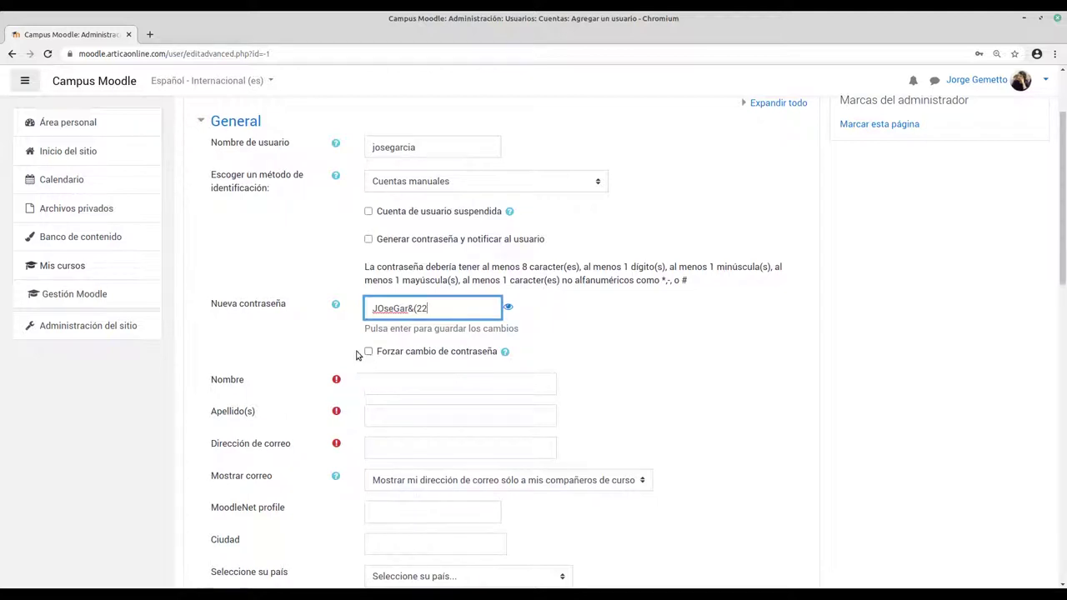
pyautogui.click(368, 353)
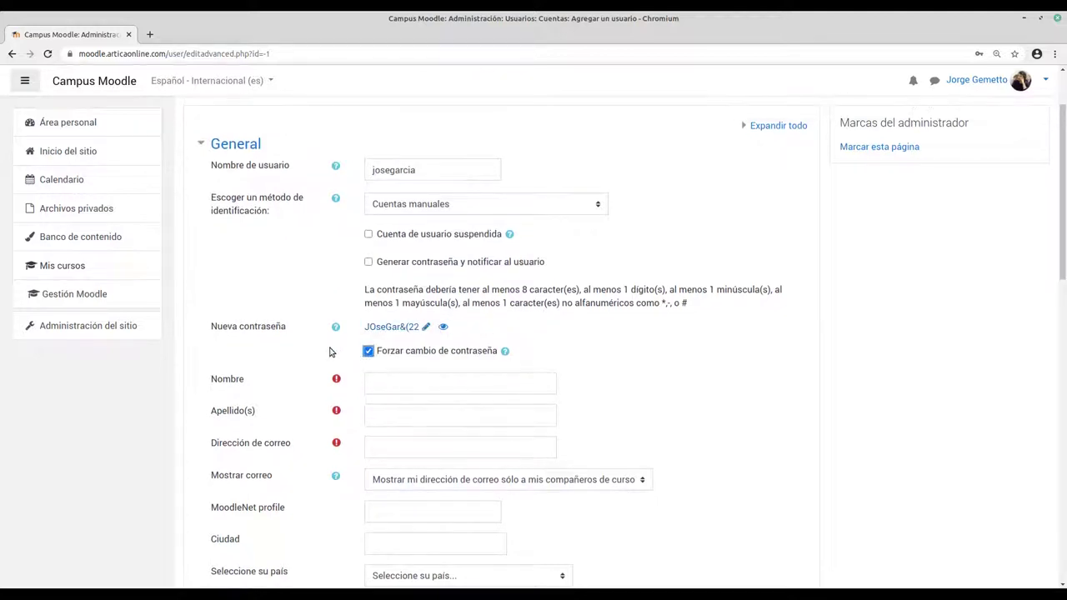
pyautogui.scroll(-1, 332, 335)
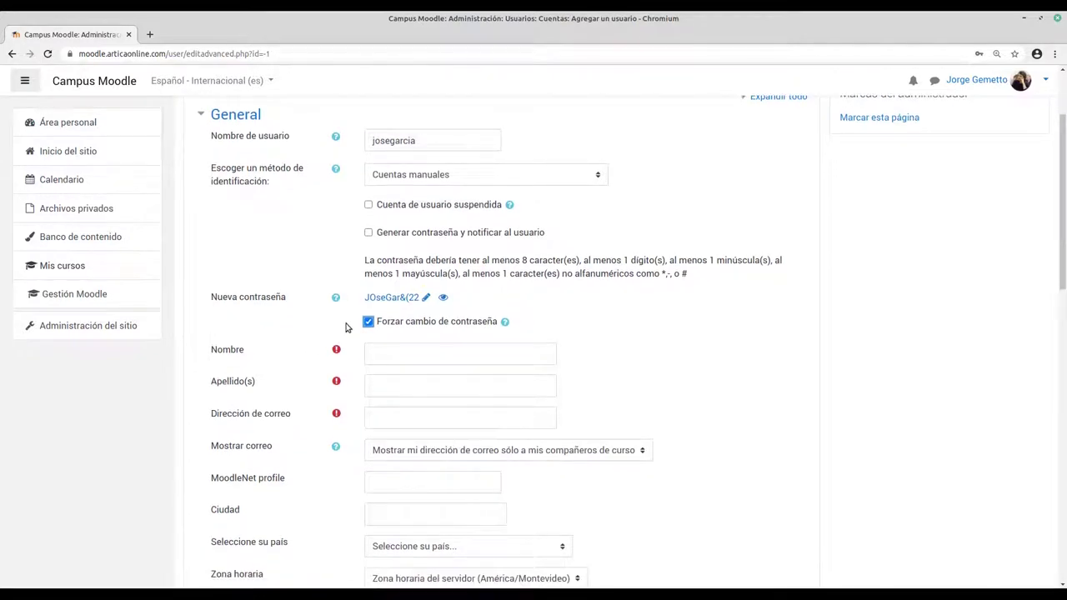
pyautogui.scroll(-1, 348, 328)
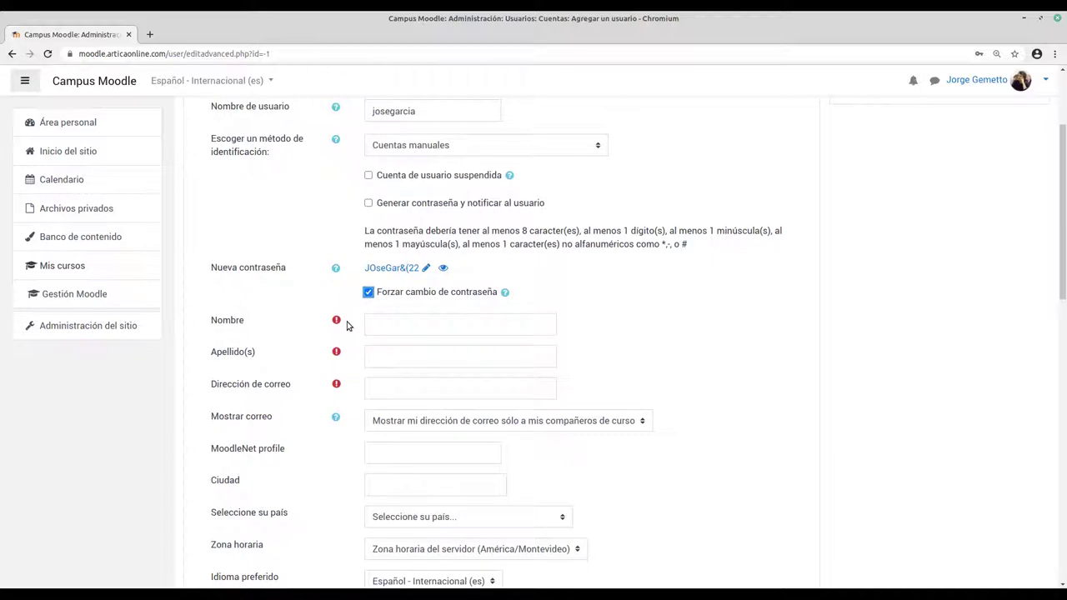
# Step: Fill in the Nombre, Apellido(s) and Dirección de correo fields with the user's details
pyautogui.click(404, 320)
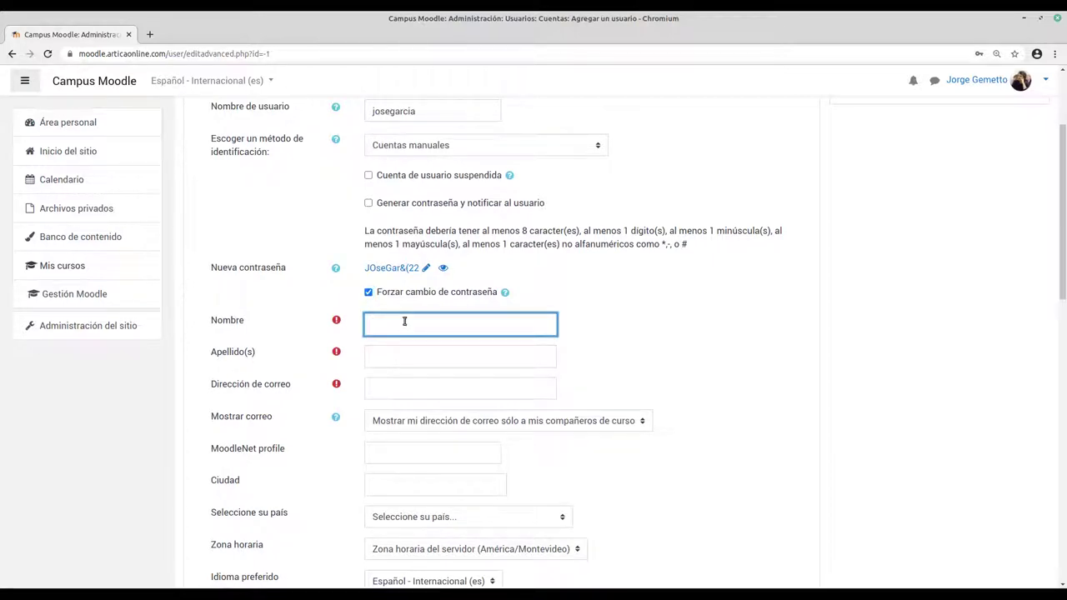
pyautogui.scroll(1, 328, 250)
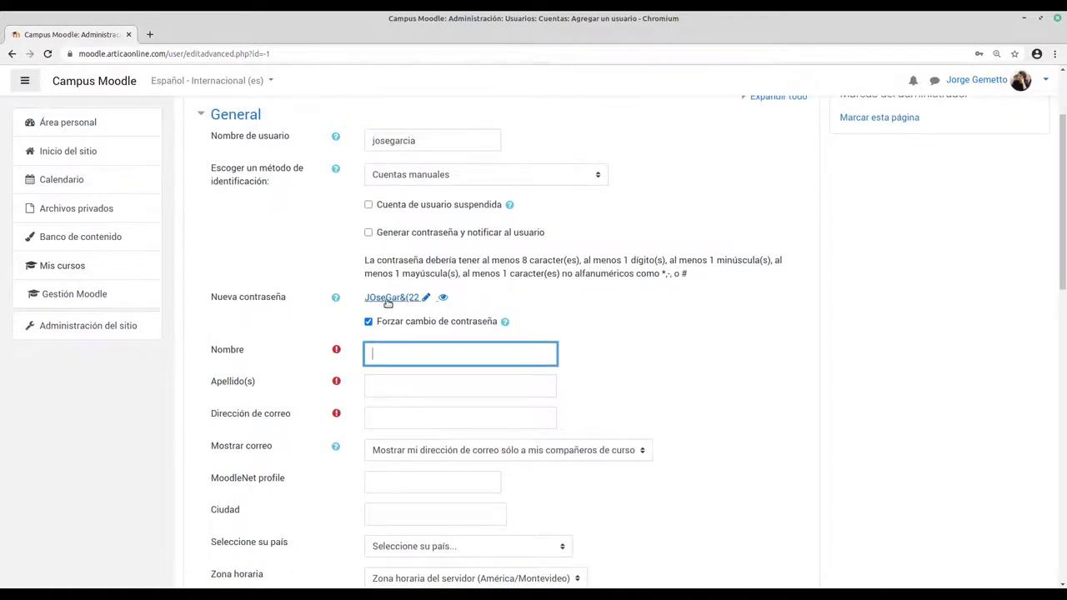
pyautogui.scroll(-1, 342, 348)
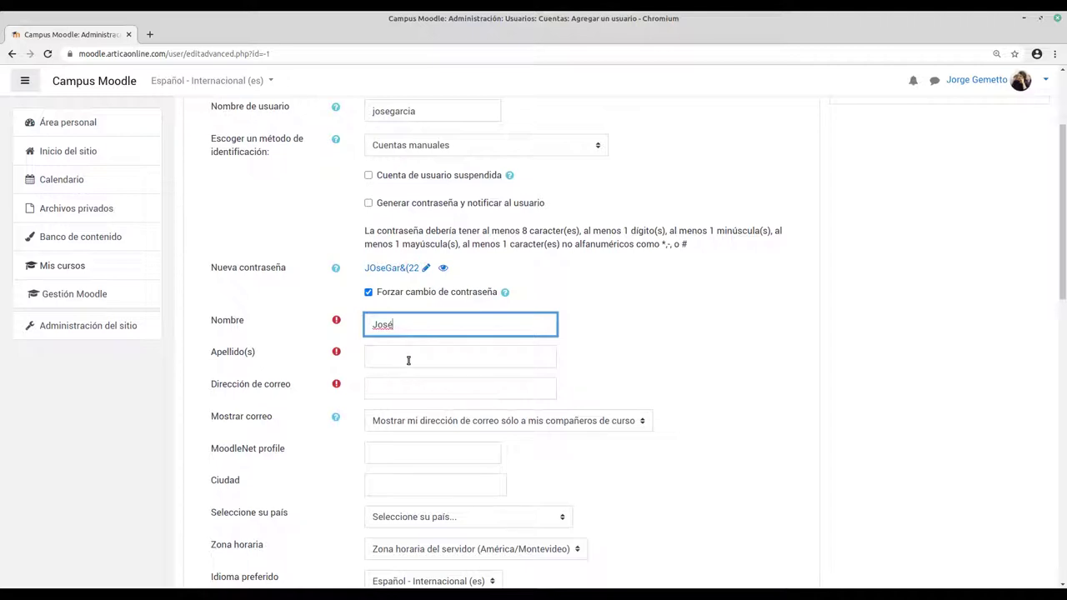
pyautogui.click(408, 359)
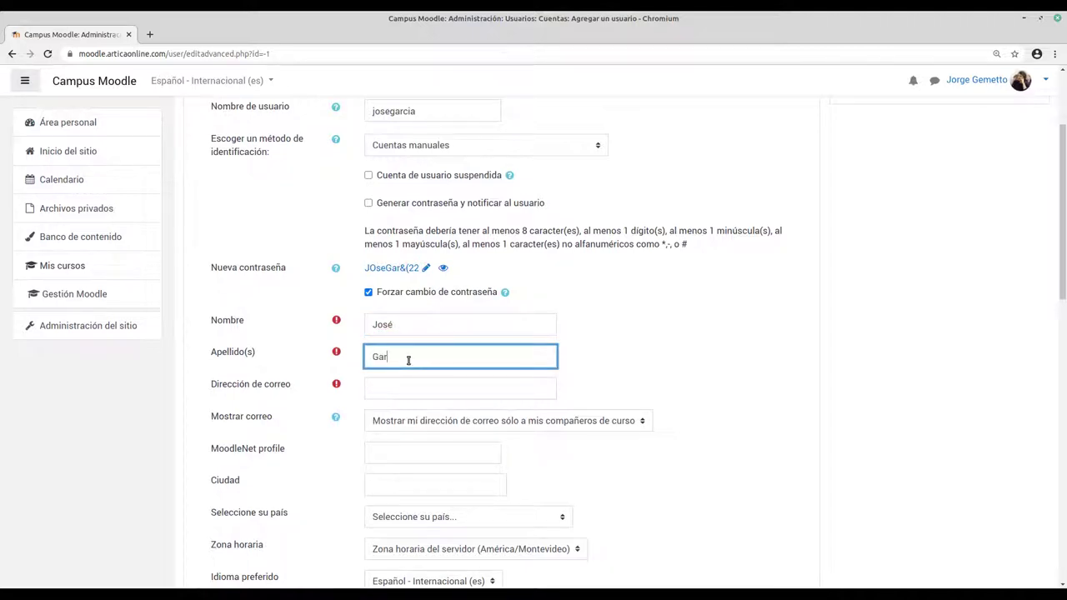
pyautogui.scroll(-1, 305, 345)
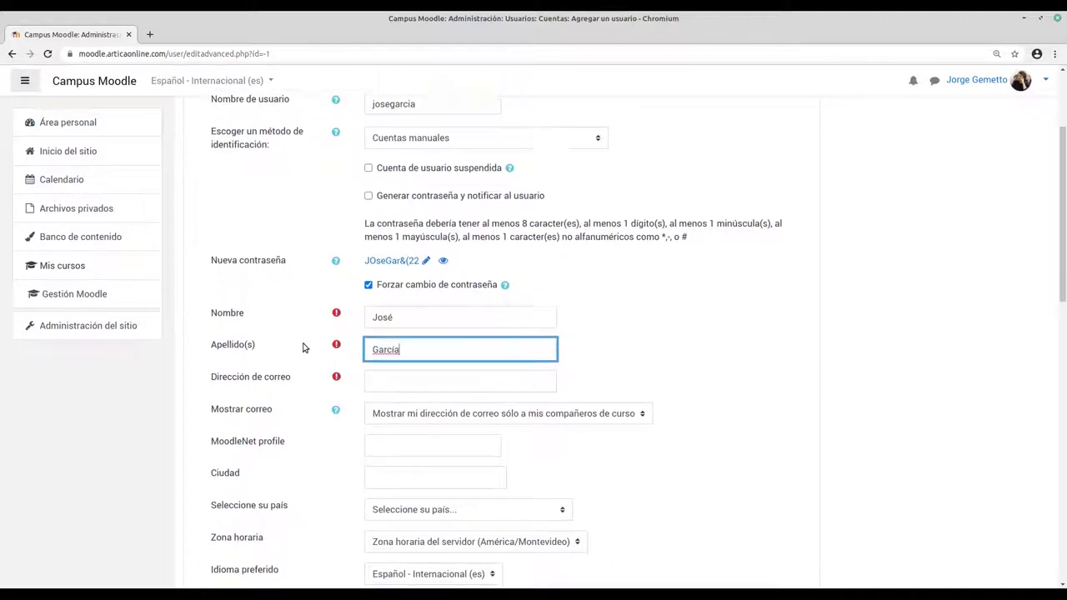
pyautogui.click(400, 332)
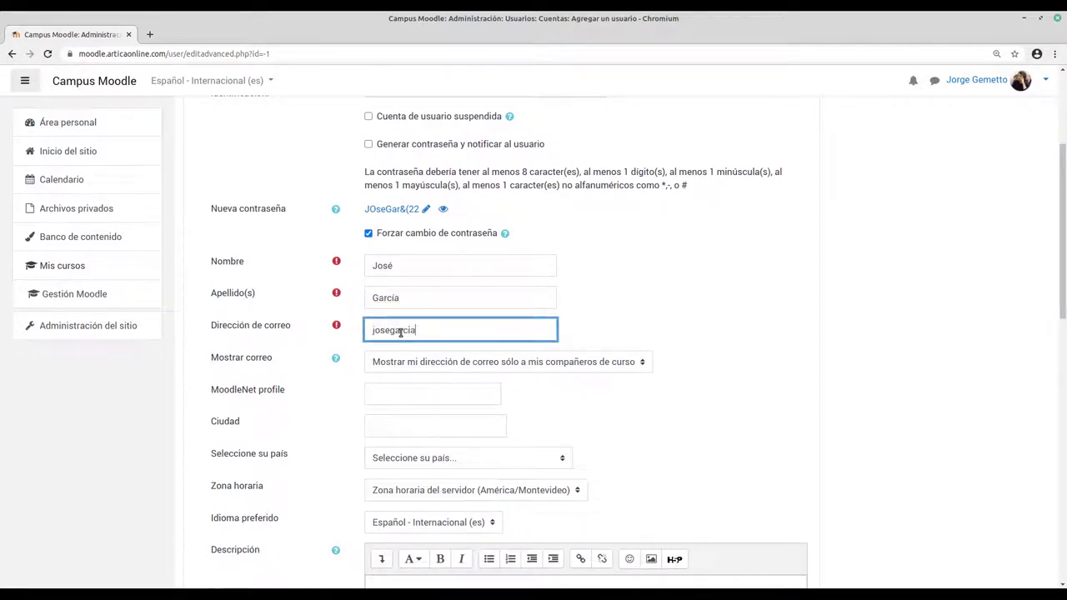
pyautogui.scroll(-2, 300, 308)
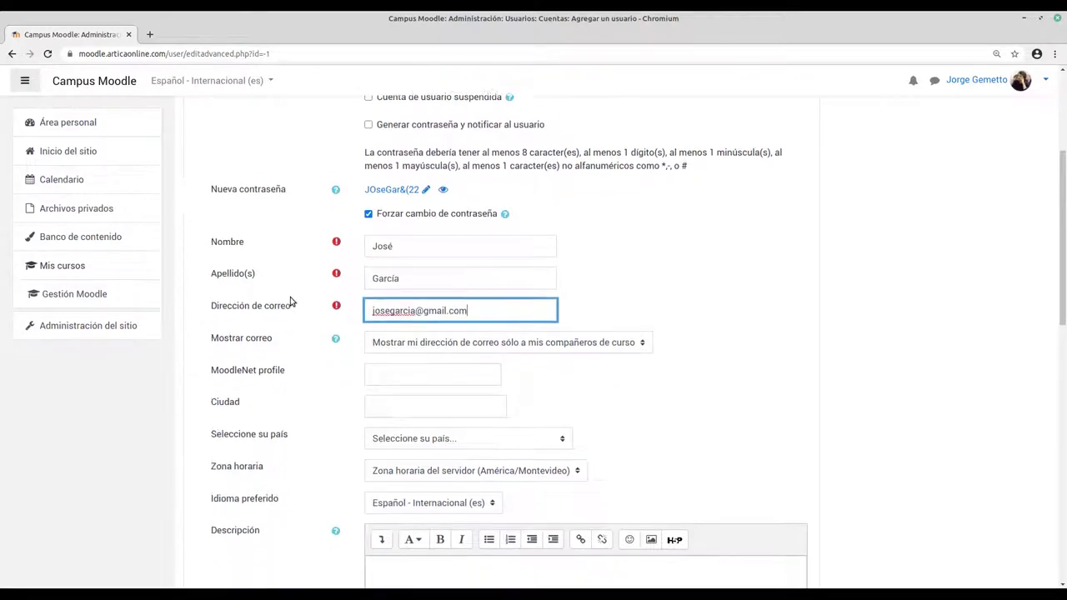
pyautogui.scroll(-1, 342, 322)
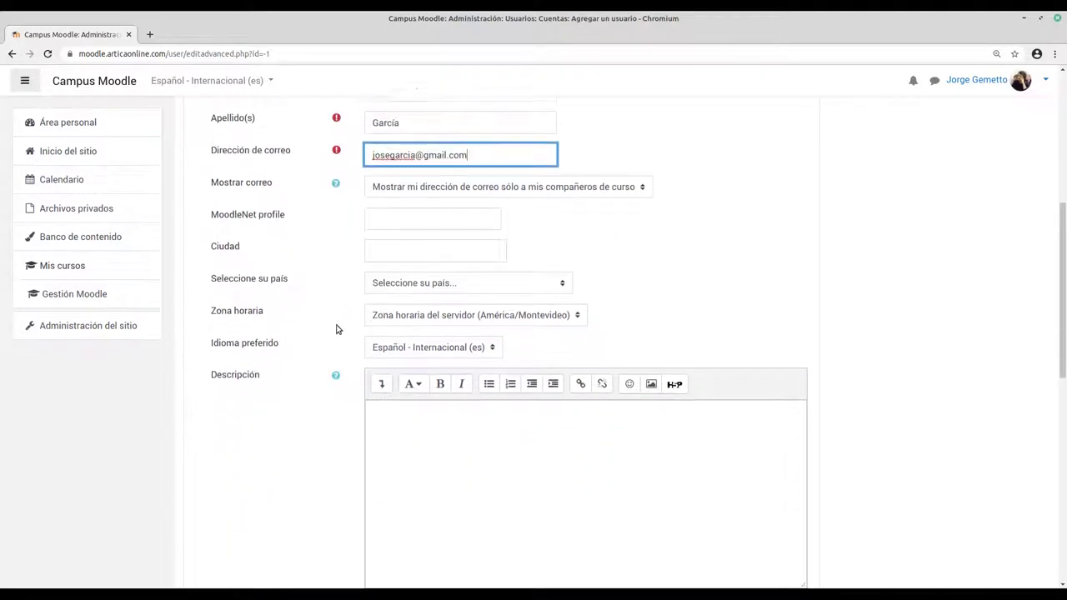
# Step: Set the new user's country to Uruguay
pyautogui.click(505, 283)
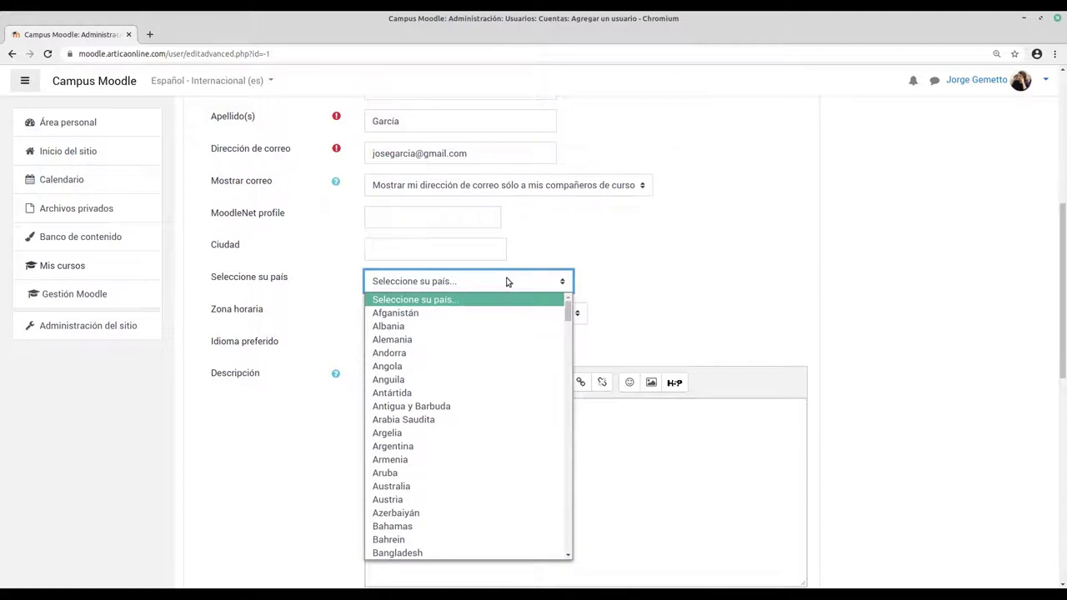
pyautogui.write('ur')
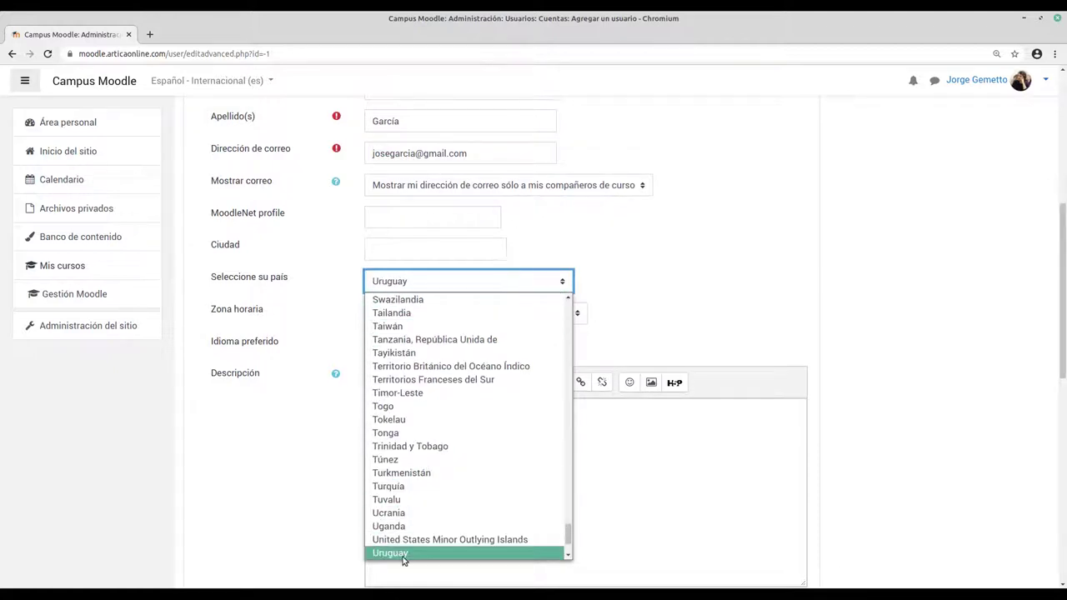
pyautogui.click(405, 554)
# Step: Submit the completed form with Crear usuario to create the account
pyautogui.scroll(-3, 320, 341)
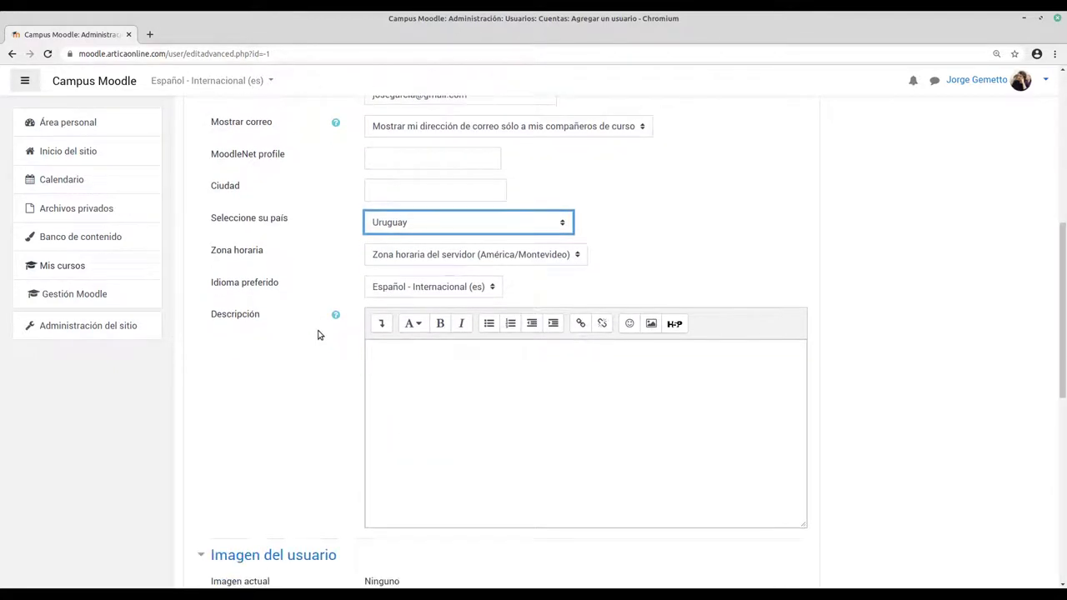
pyautogui.scroll(-1, 317, 335)
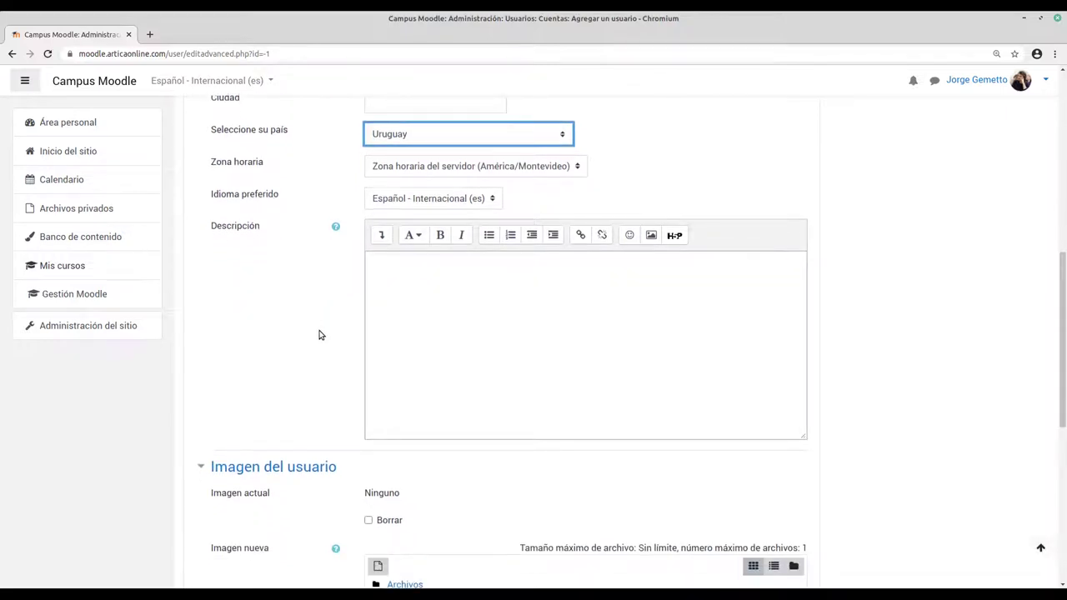
pyautogui.scroll(-2, 325, 308)
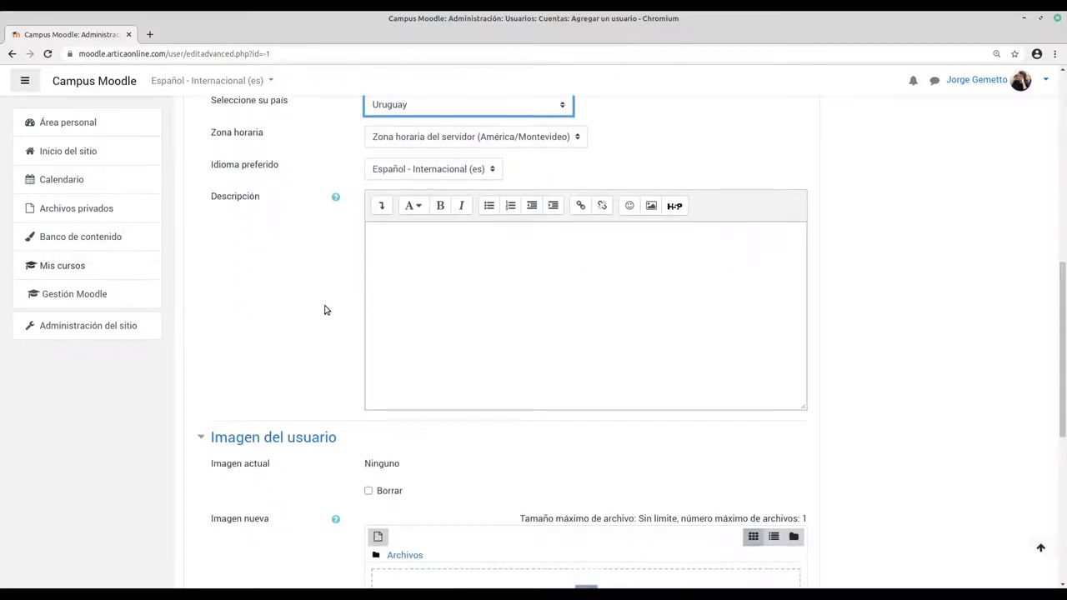
pyautogui.scroll(-2, 433, 275)
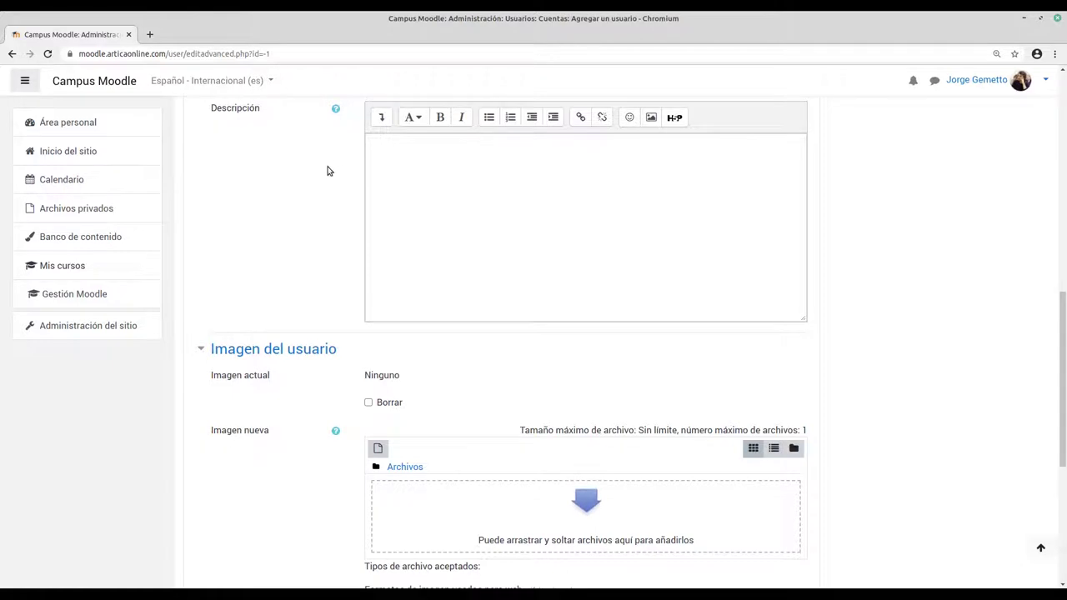
pyautogui.scroll(-1, 332, 171)
pyautogui.scroll(-3, 342, 174)
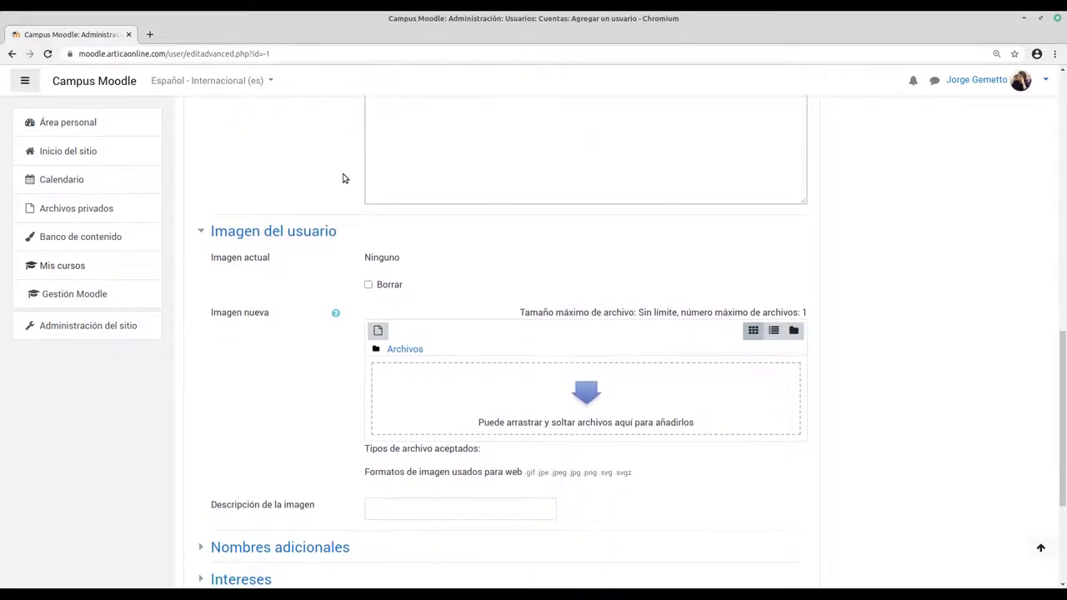
pyautogui.scroll(-2, 328, 226)
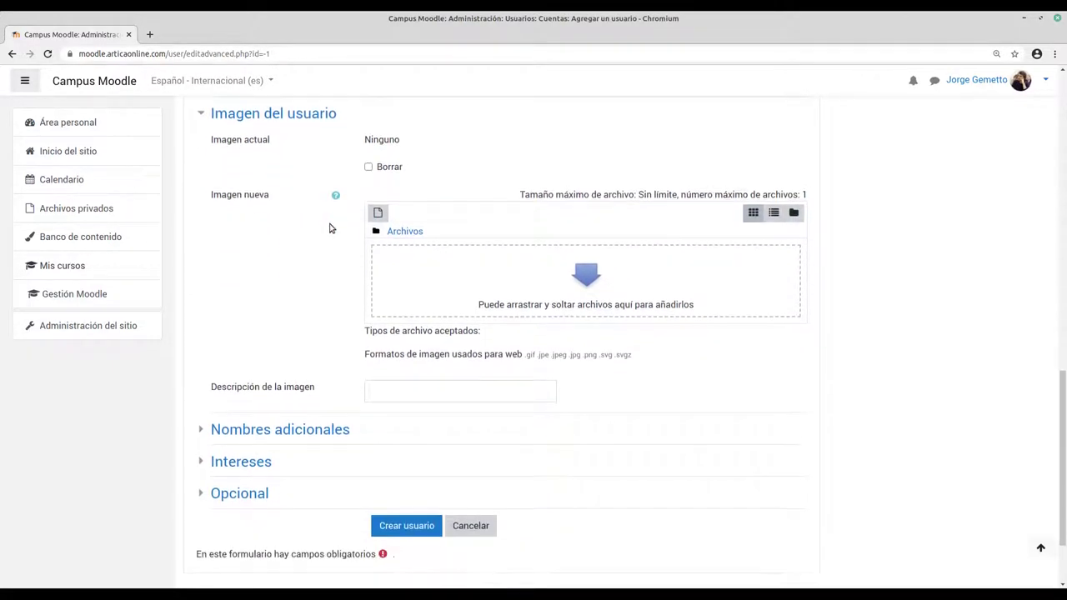
pyautogui.scroll(-2, 340, 237)
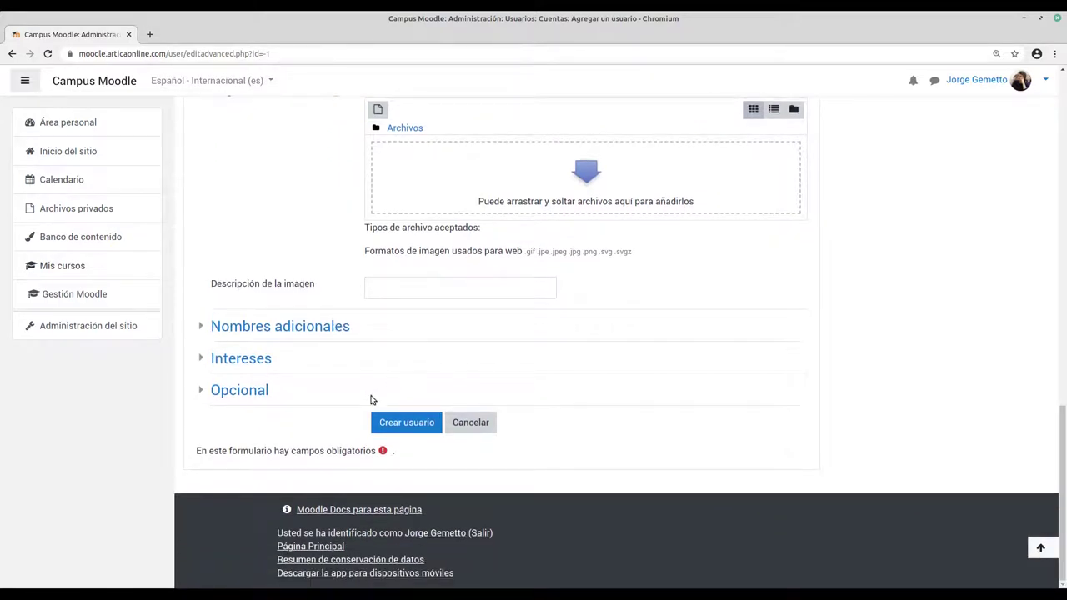
pyautogui.click(404, 423)
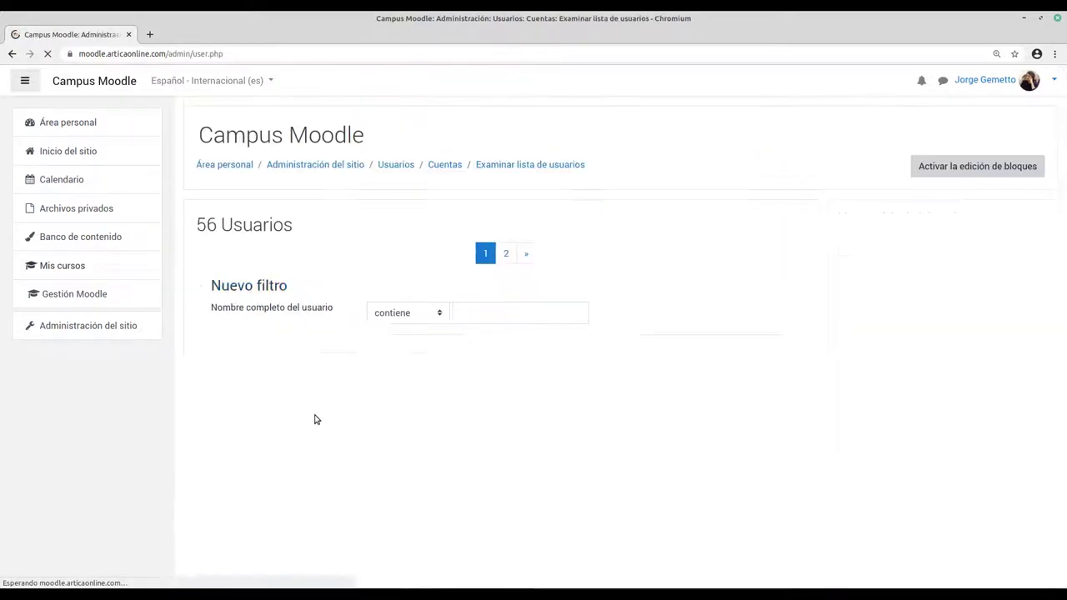
# Step: Scroll the 56-user list to locate the new Uruguay account, then return to the top
pyautogui.scroll(-2, 298, 321)
pyautogui.scroll(-5, 298, 321)
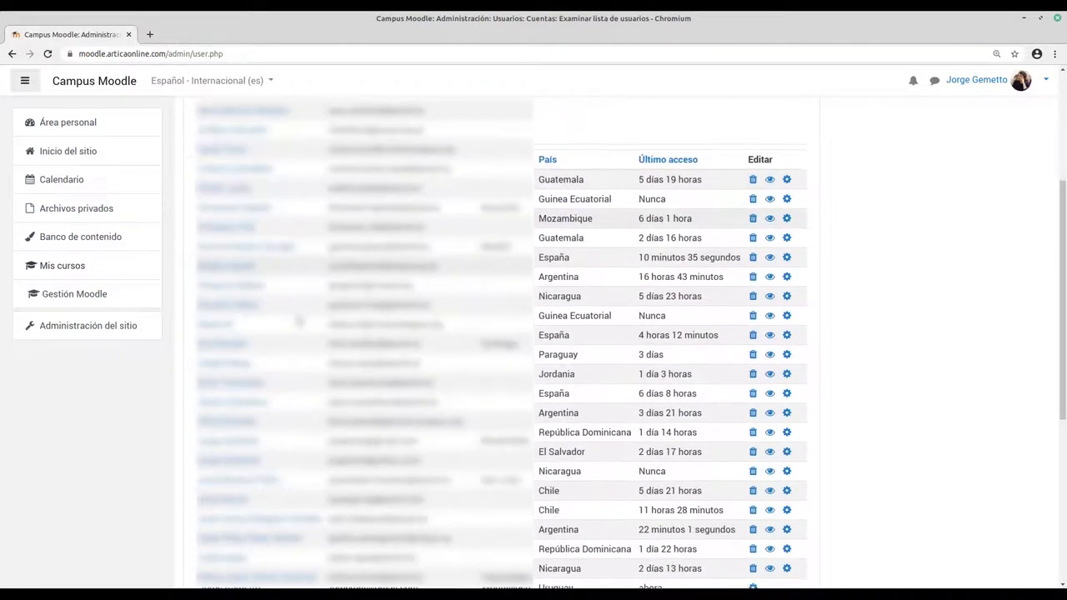
pyautogui.scroll(-1, 298, 321)
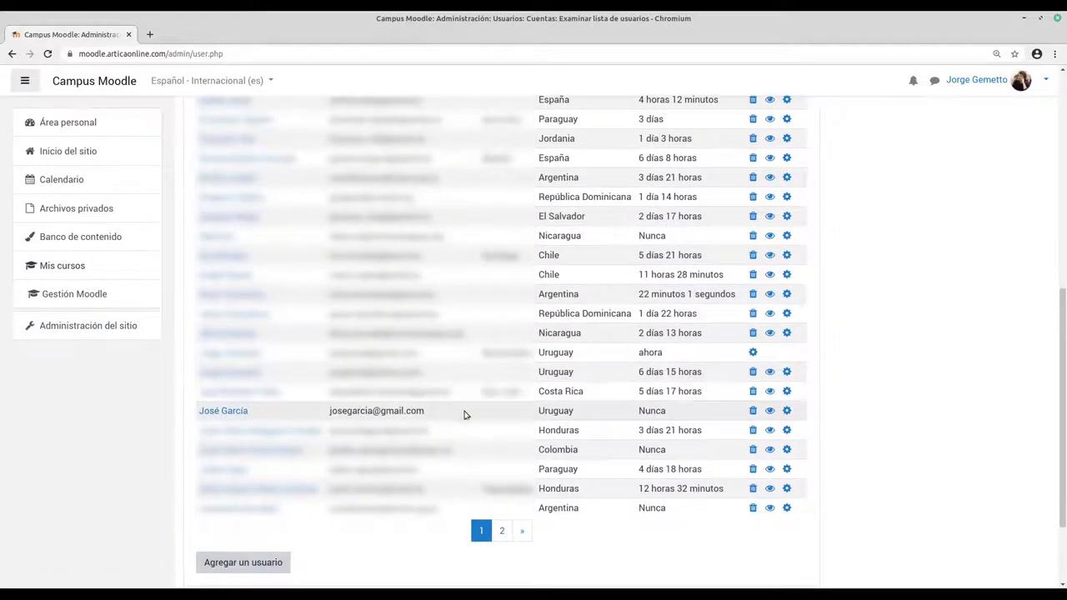
pyautogui.scroll(3, 180, 400)
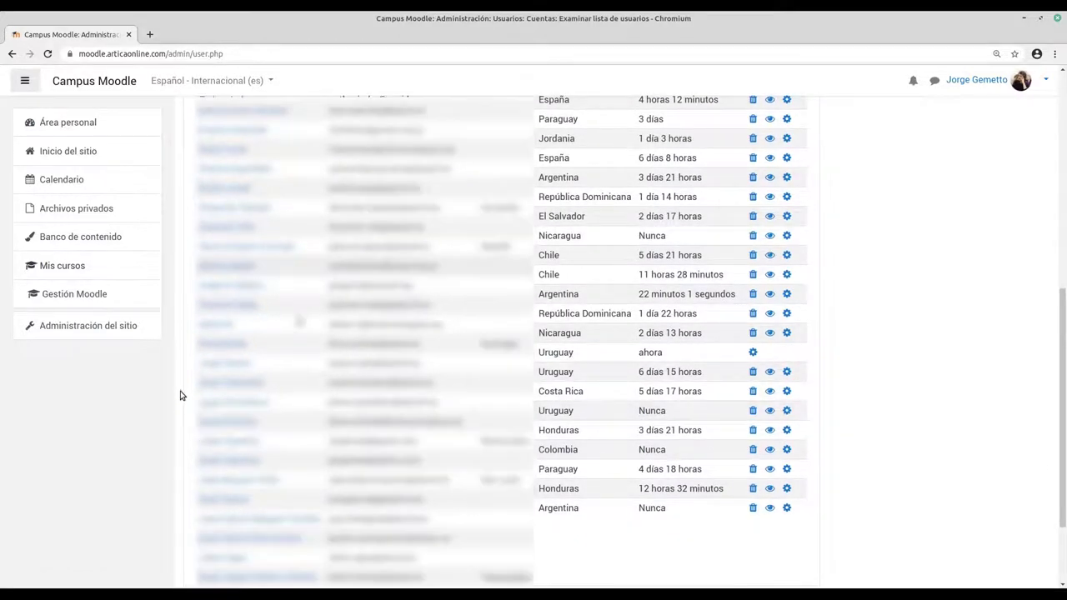
pyautogui.scroll(5, 180, 394)
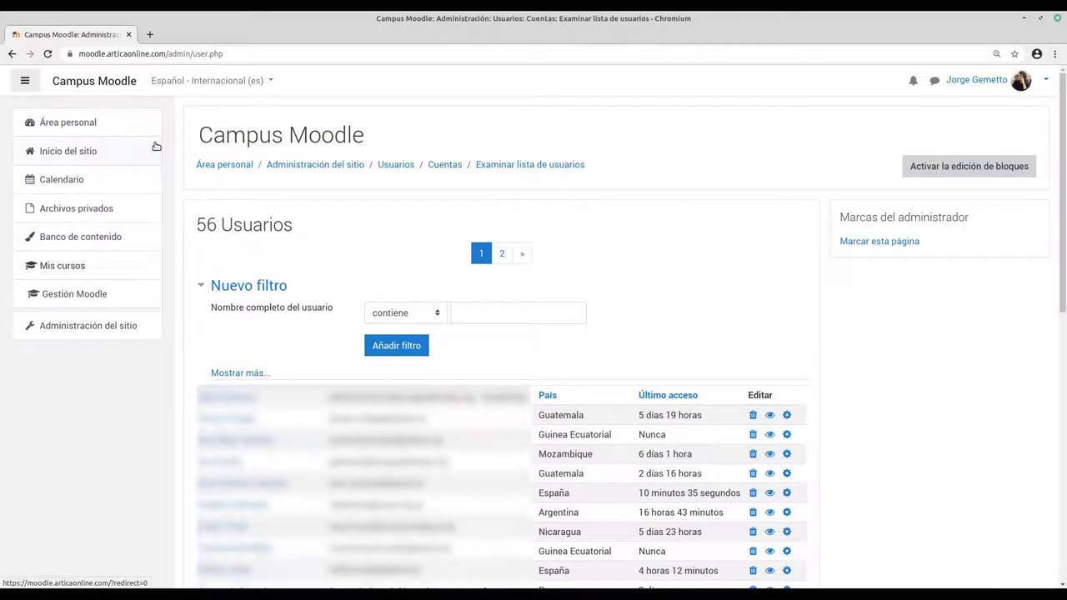
# Step: Go via Inicio del sitio to the Gestión de plataformas Moodle course's Participantes page
pyautogui.click(65, 154)
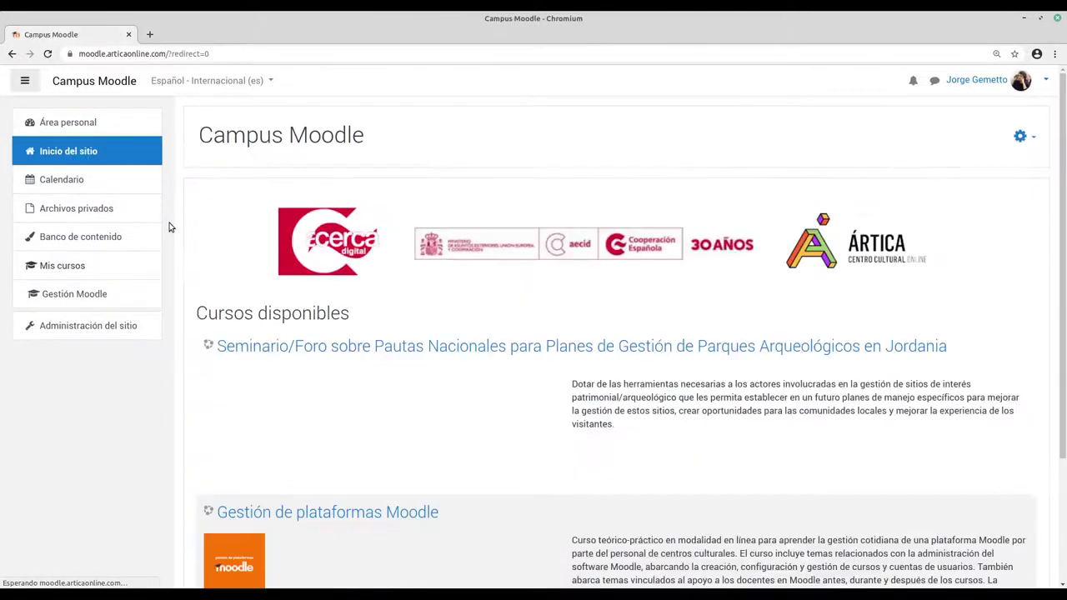
pyautogui.scroll(-4, 187, 230)
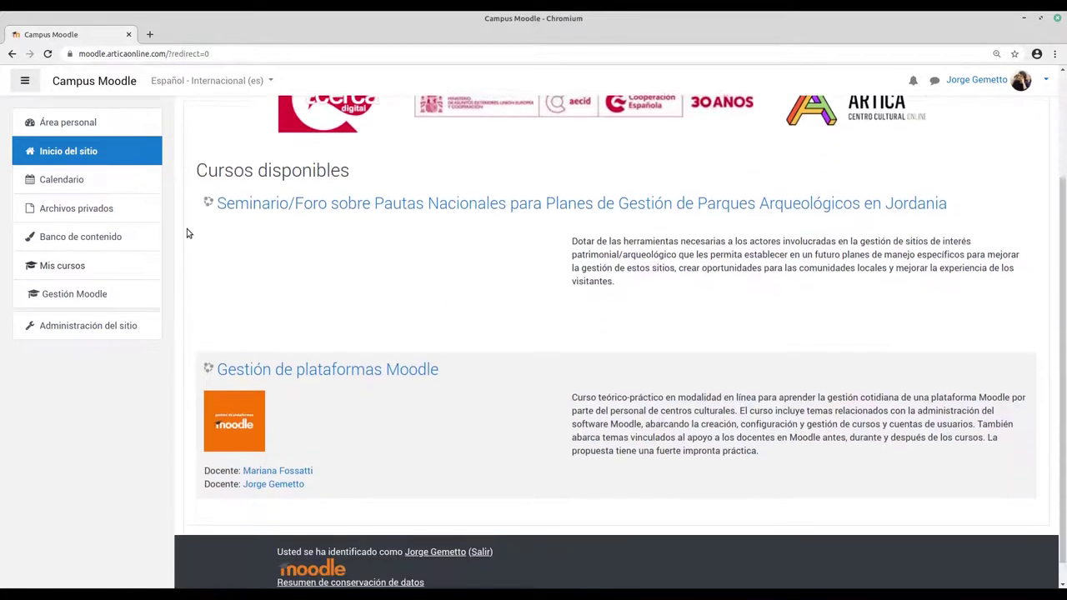
pyautogui.click(329, 350)
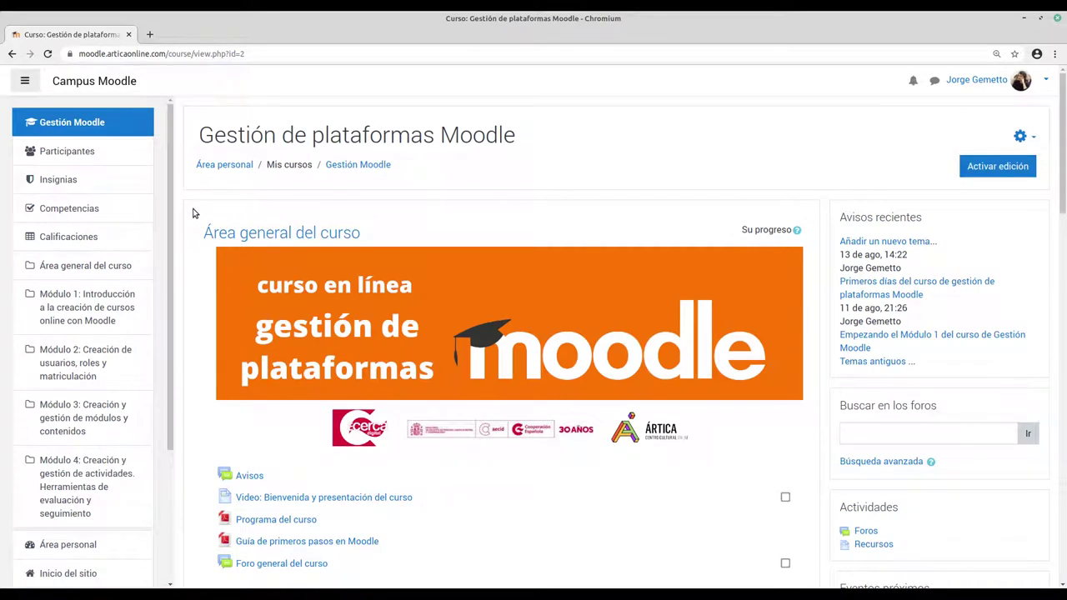
pyautogui.click(63, 154)
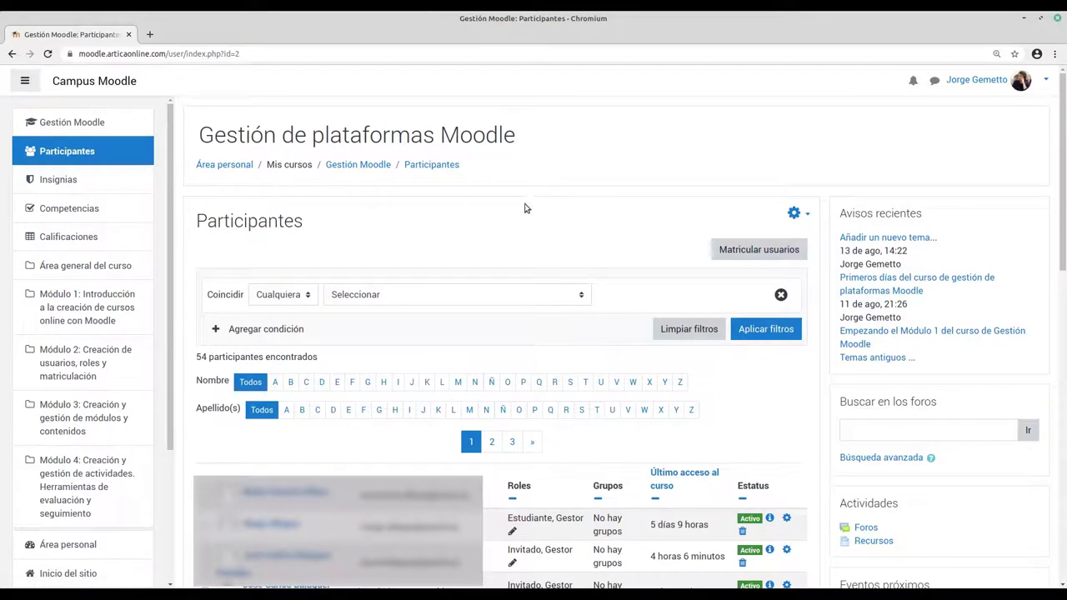
pyautogui.scroll(-1, 669, 209)
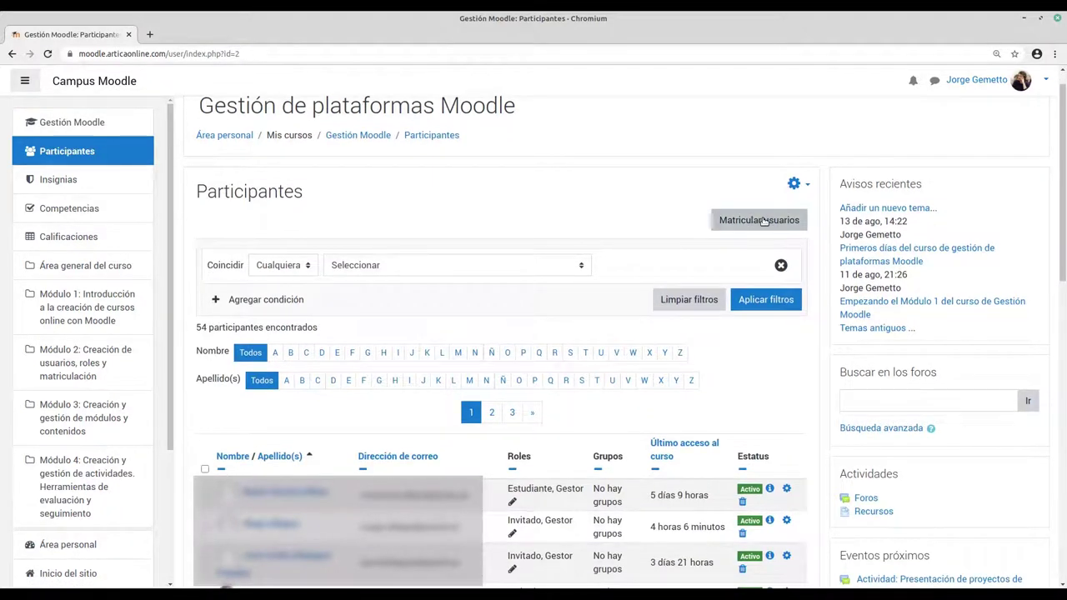
# Step: Enrol the newly created user in the course with the Estudiante role via Matricular usuarios
pyautogui.click(763, 221)
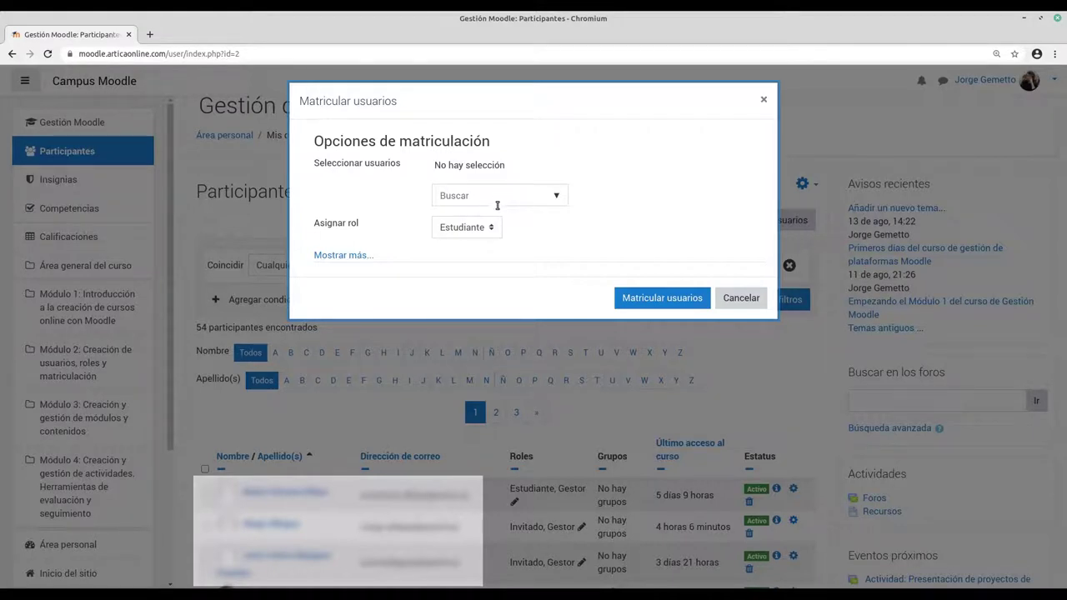
pyautogui.click(490, 230)
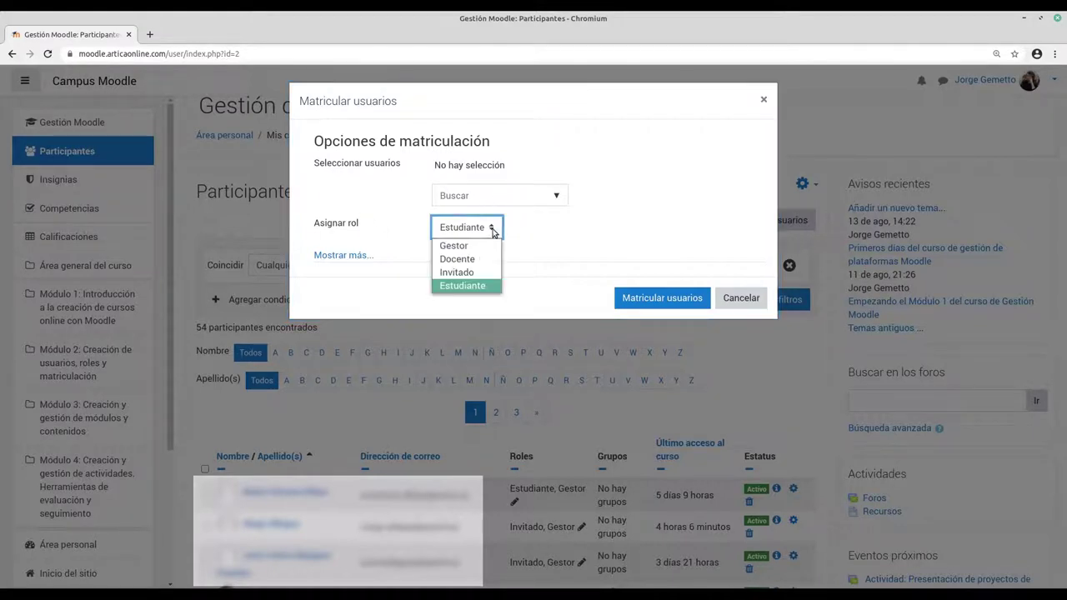
pyautogui.click(492, 229)
pyautogui.click(490, 196)
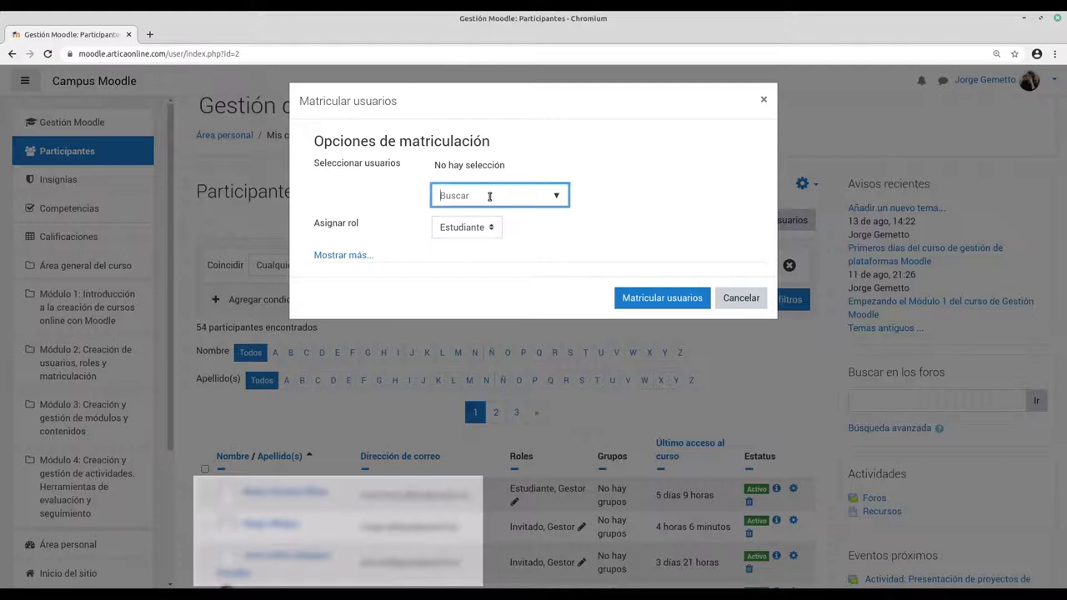
pyautogui.write('josé')
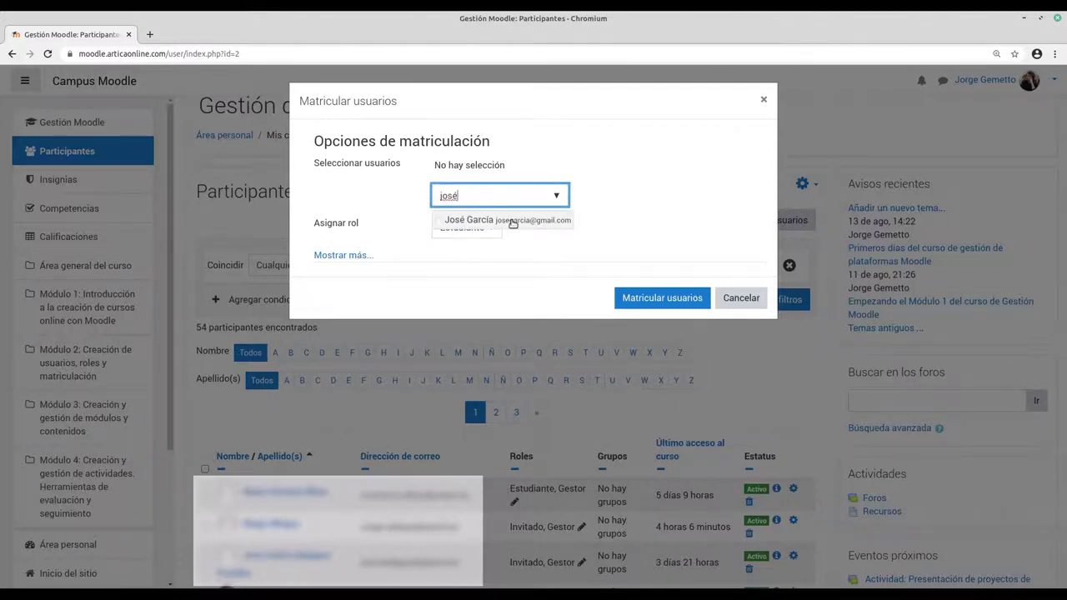
pyautogui.click(513, 222)
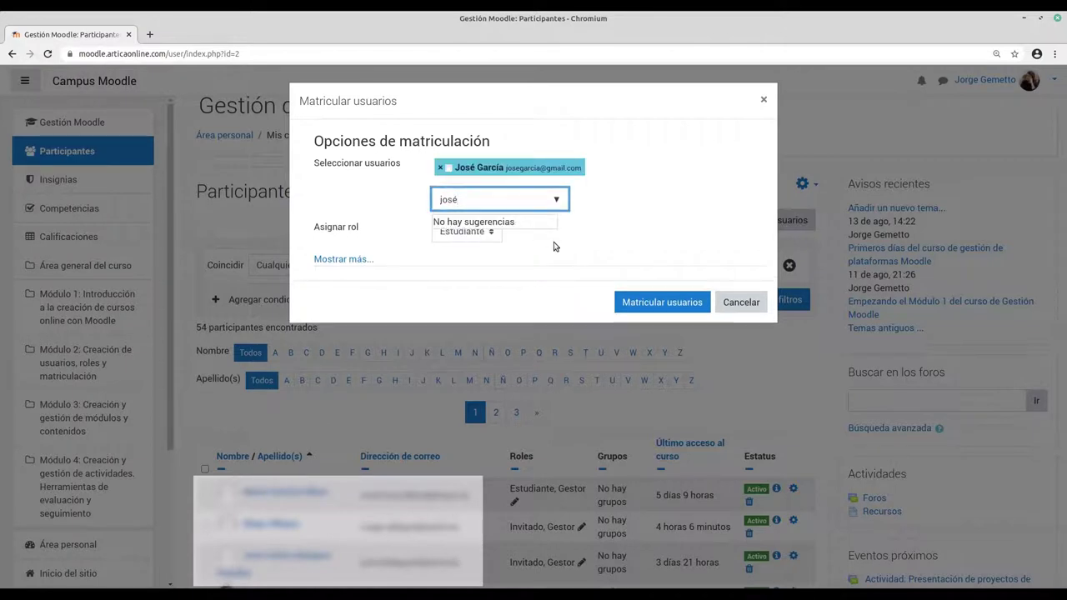
pyautogui.click(616, 270)
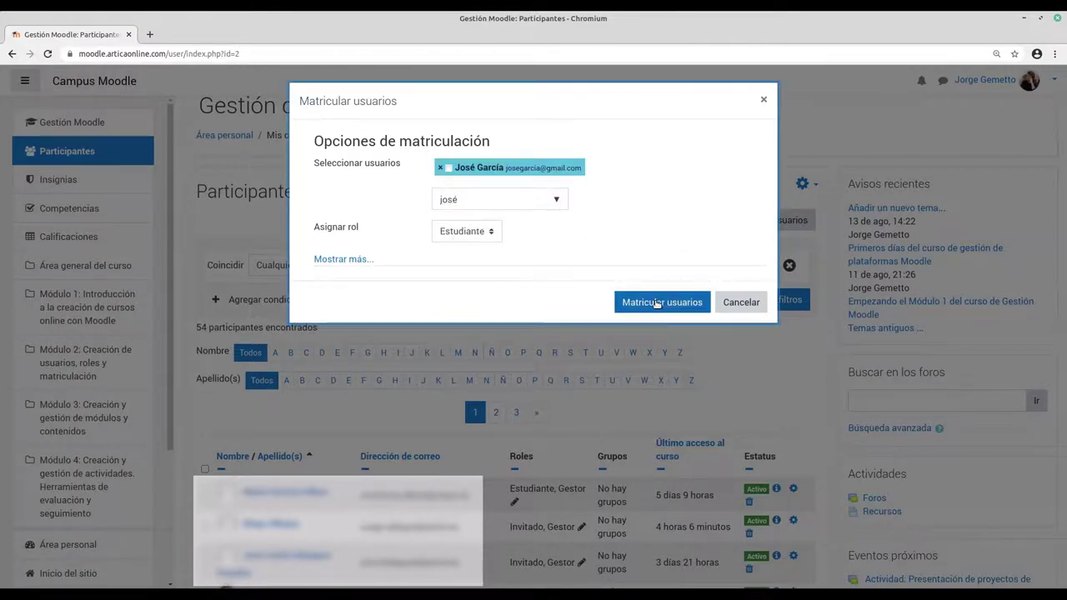
pyautogui.click(659, 302)
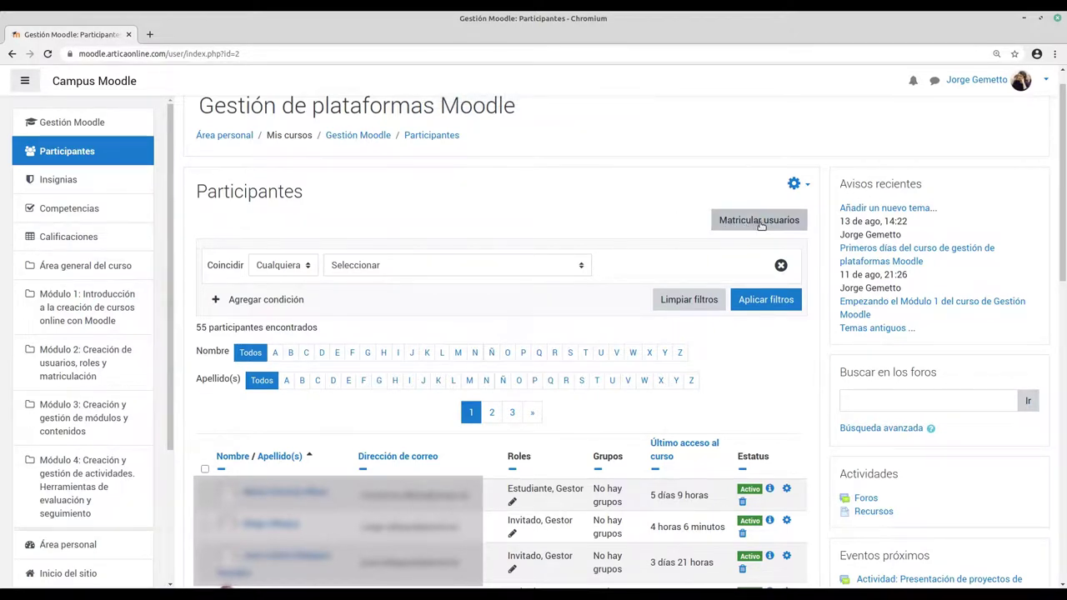
pyautogui.click(761, 223)
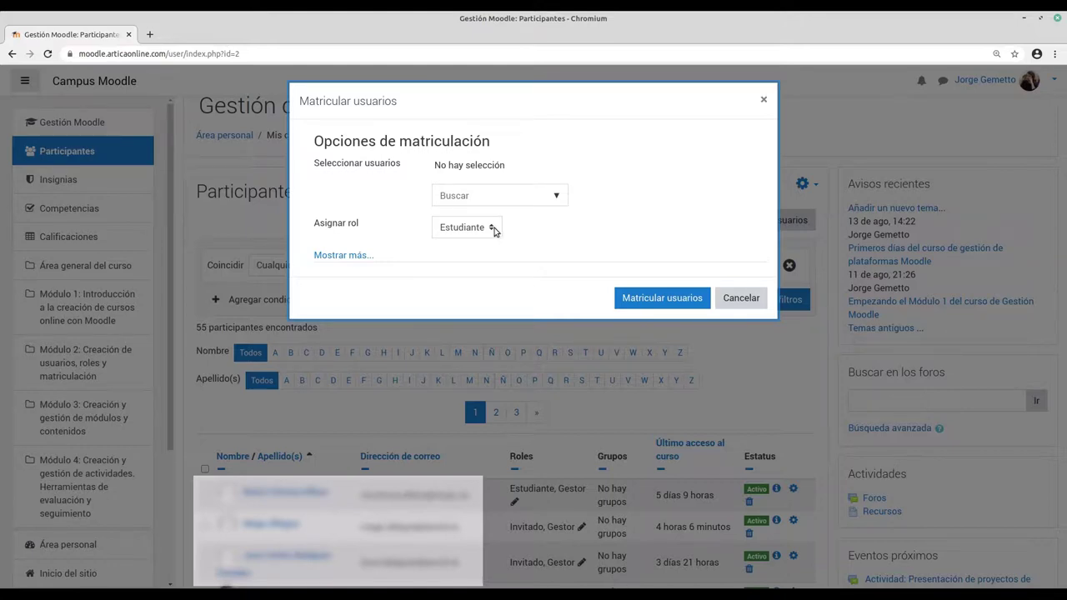
pyautogui.click(492, 230)
pyautogui.click(461, 259)
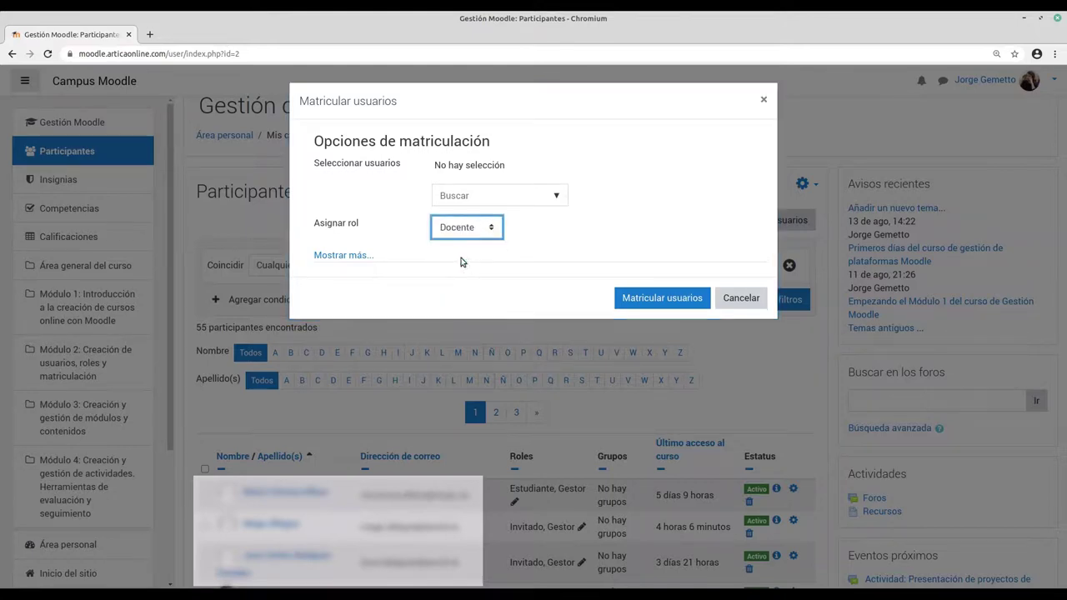
pyautogui.click(455, 197)
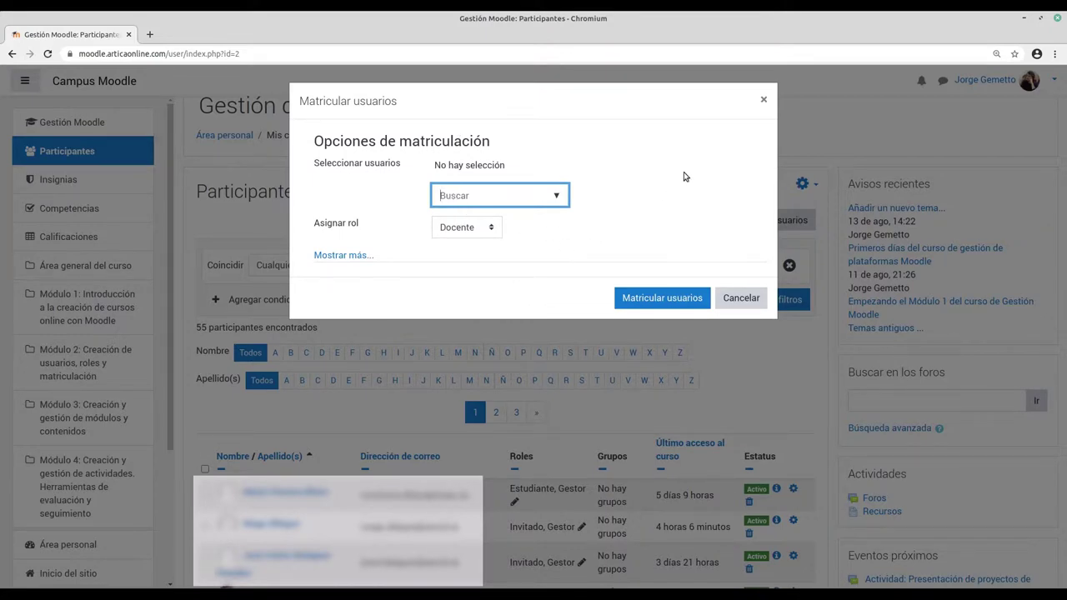
pyautogui.click(739, 297)
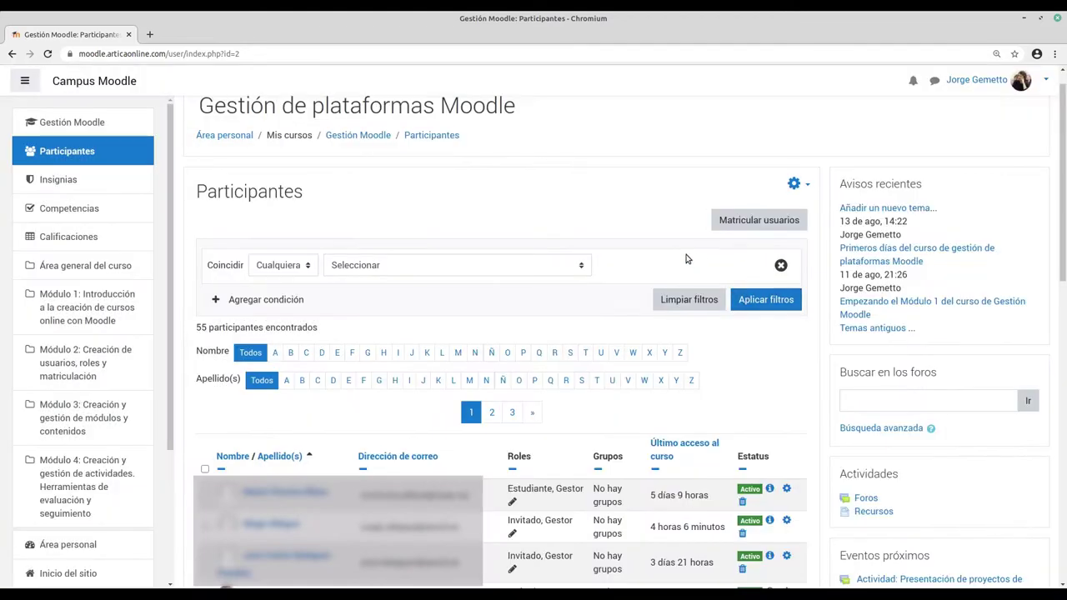